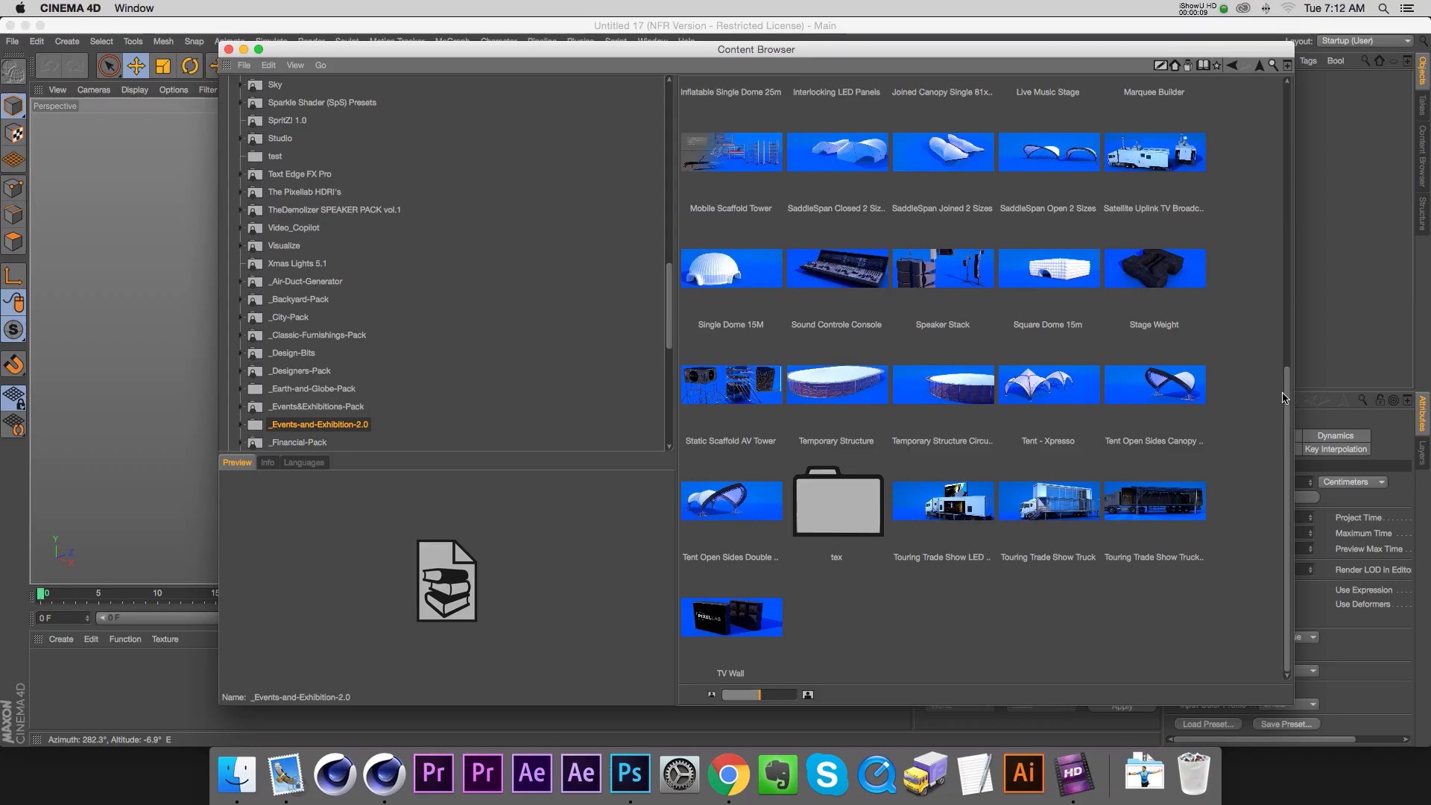
# Step: Load the Food Truck preset from _Events-and-Exhibition-2.0 into the scene and set its open side hatches to 100%
pyautogui.moveTo(1287, 403); pyautogui.dragTo(1279, 113)
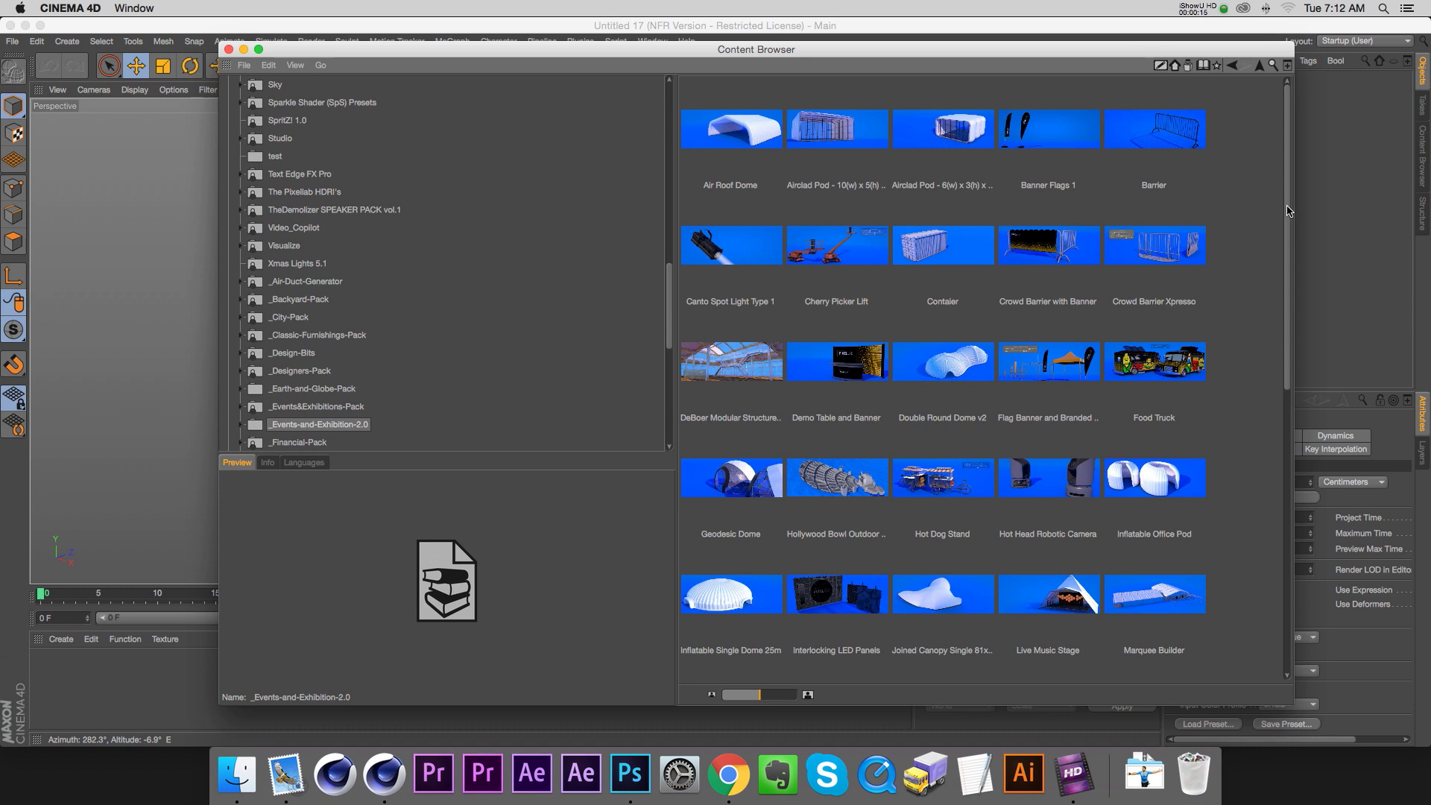
pyautogui.moveTo(768, 54); pyautogui.dragTo(733, 49)
pyautogui.moveTo(1252, 280)
pyautogui.mouseDown()
pyautogui.moveTo(1253, 297)
pyautogui.moveTo(1251, 282)
pyautogui.mouseUp()
pyautogui.scroll(-3, 1253, 287)
pyautogui.scroll(4, 1254, 286)
pyautogui.click(1116, 357)
pyautogui.doubleClick(1116, 357)
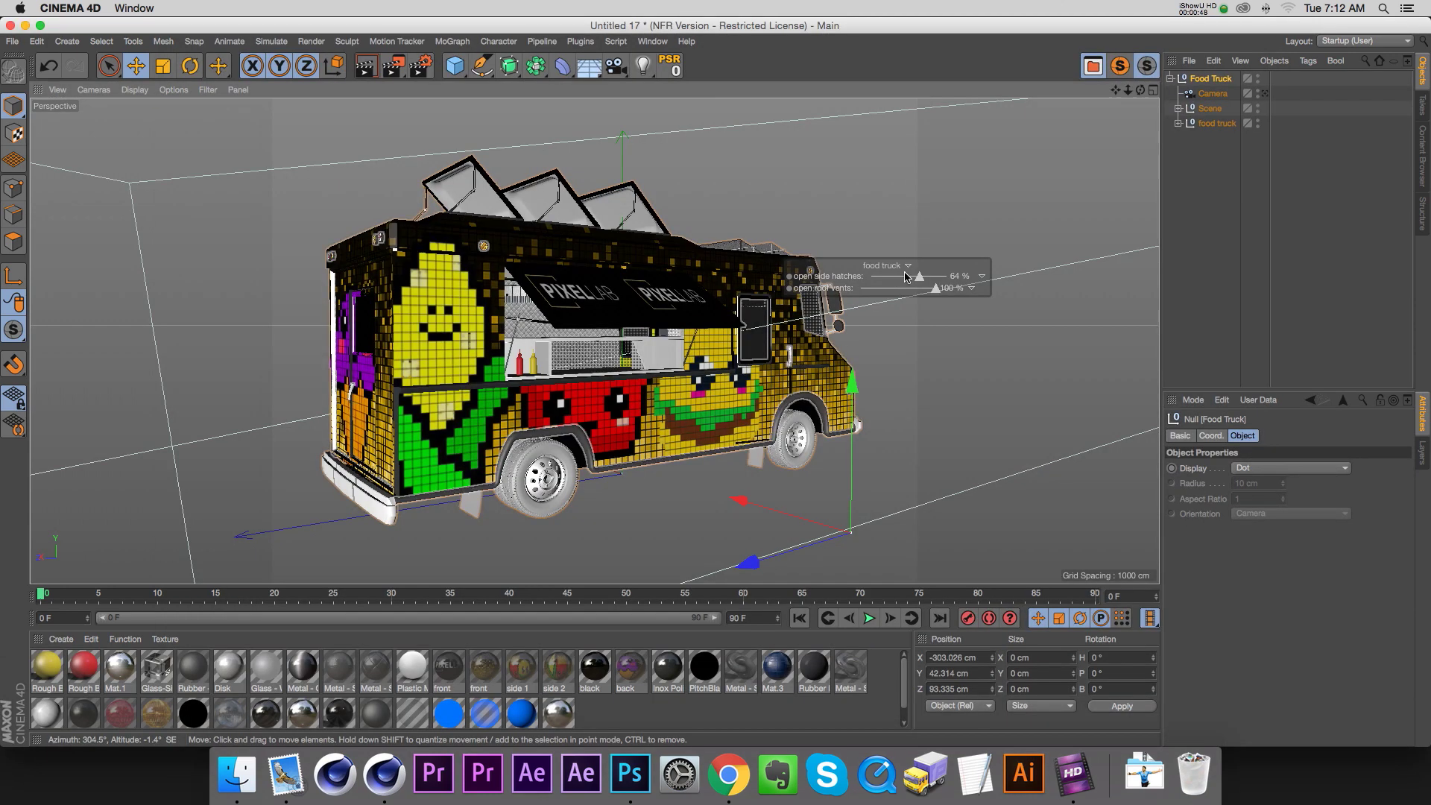
pyautogui.moveTo(907, 279)
pyautogui.mouseDown()
pyautogui.moveTo(954, 280)
pyautogui.moveTo(880, 289)
pyautogui.moveTo(942, 289)
pyautogui.mouseUp()
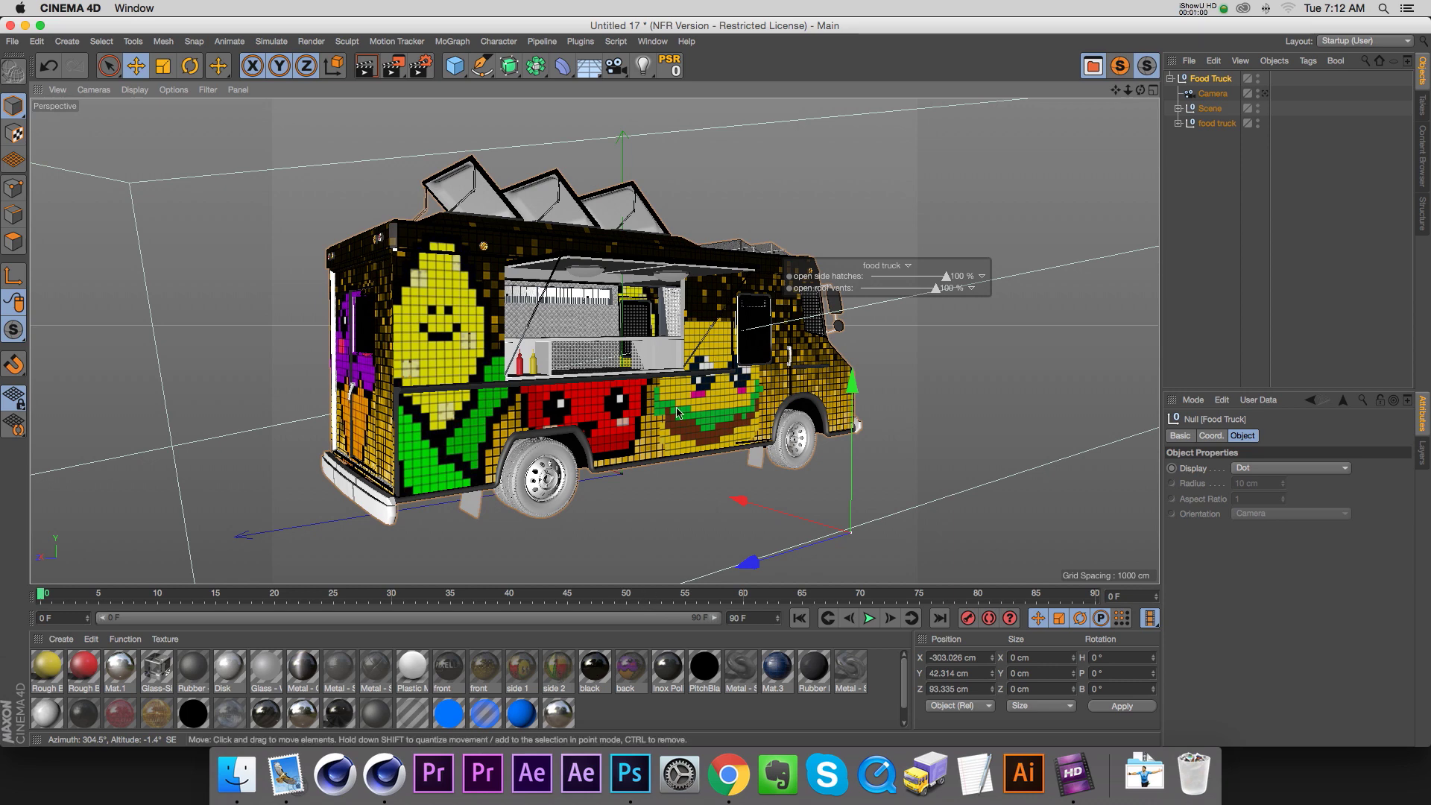
# Step: Delete the side 2 and side 1 materials in turn, undoing each deletion, to check which truck parts use them
pyautogui.click(556, 673)
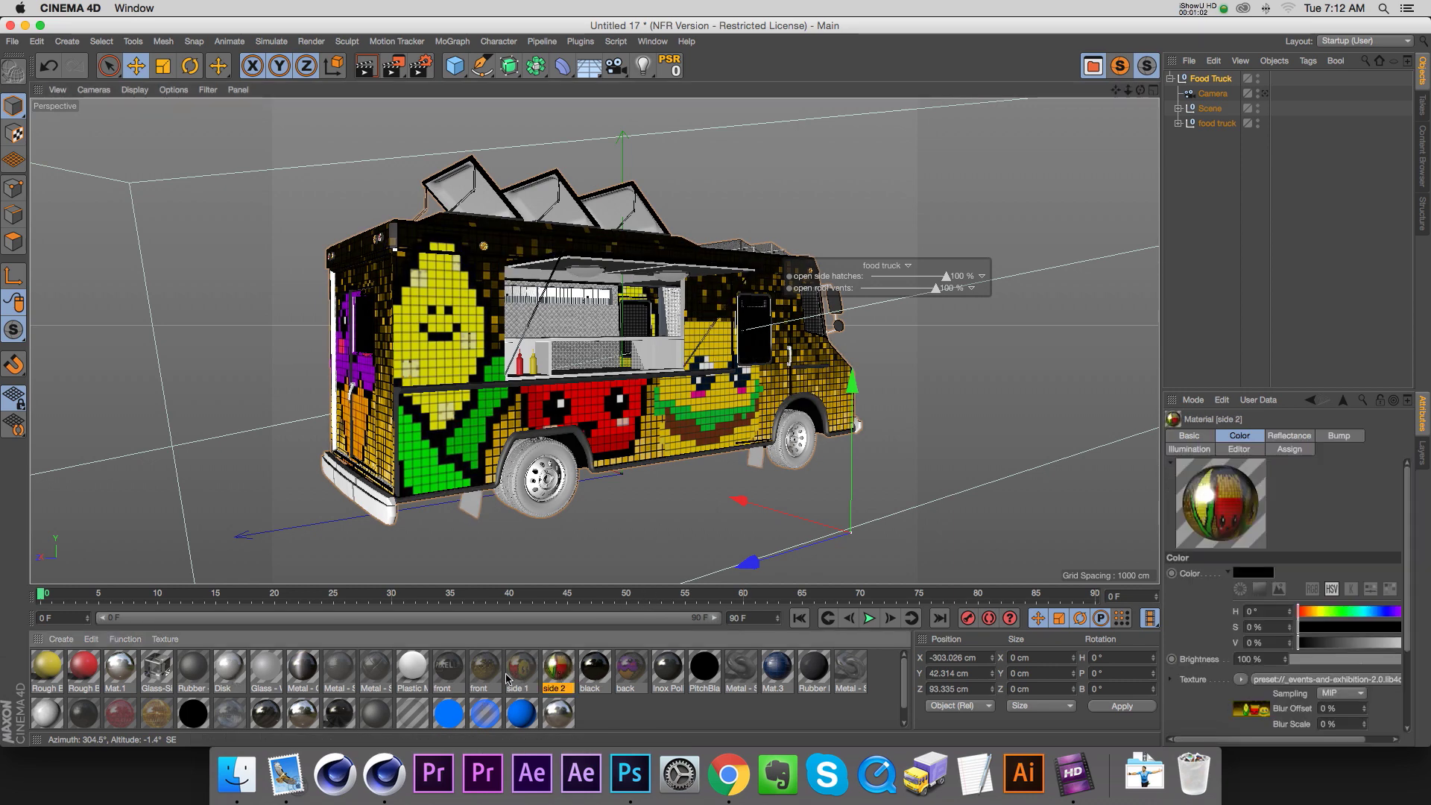
pyautogui.press('Delete')
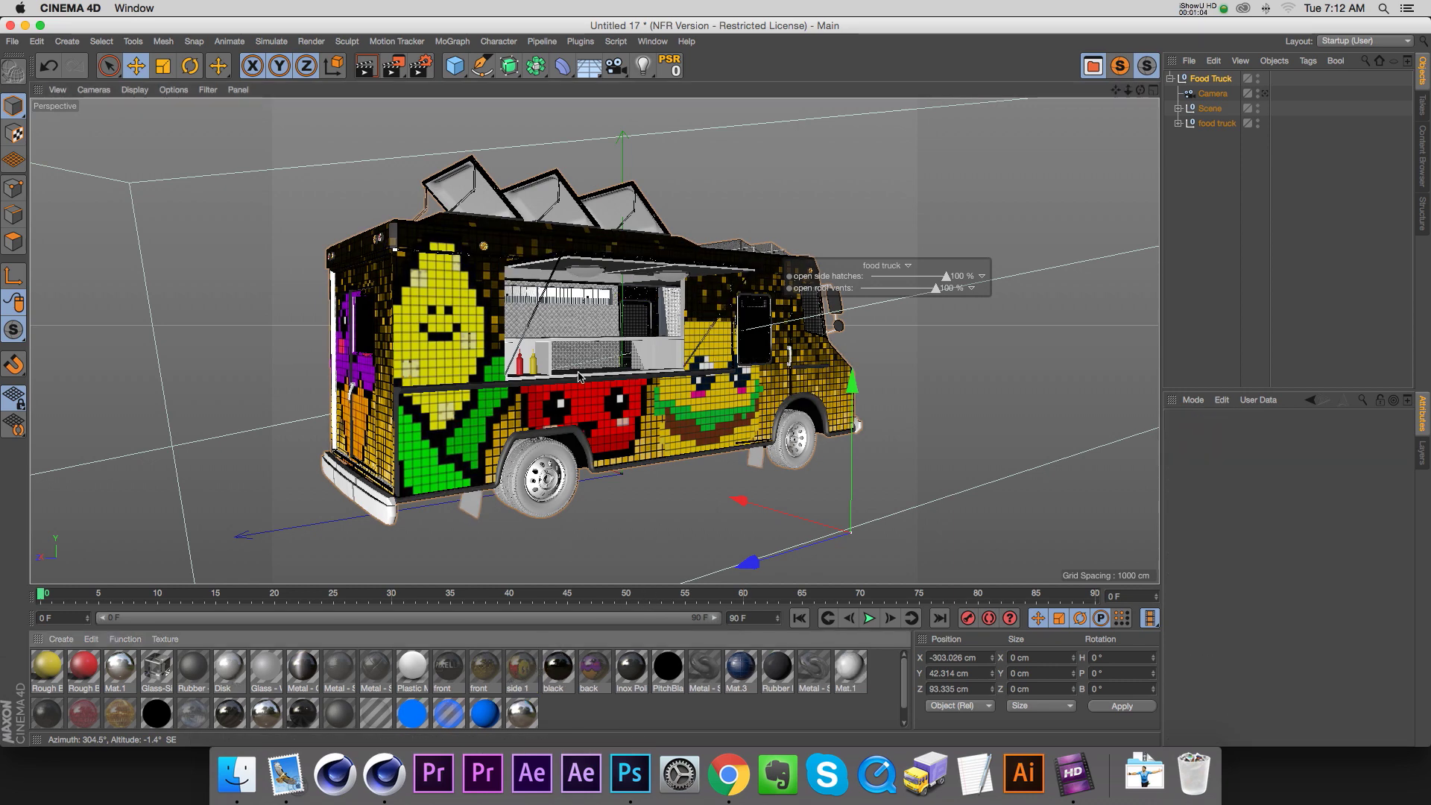
pyautogui.press('super+z')
pyautogui.click(485, 673)
pyautogui.click(520, 674)
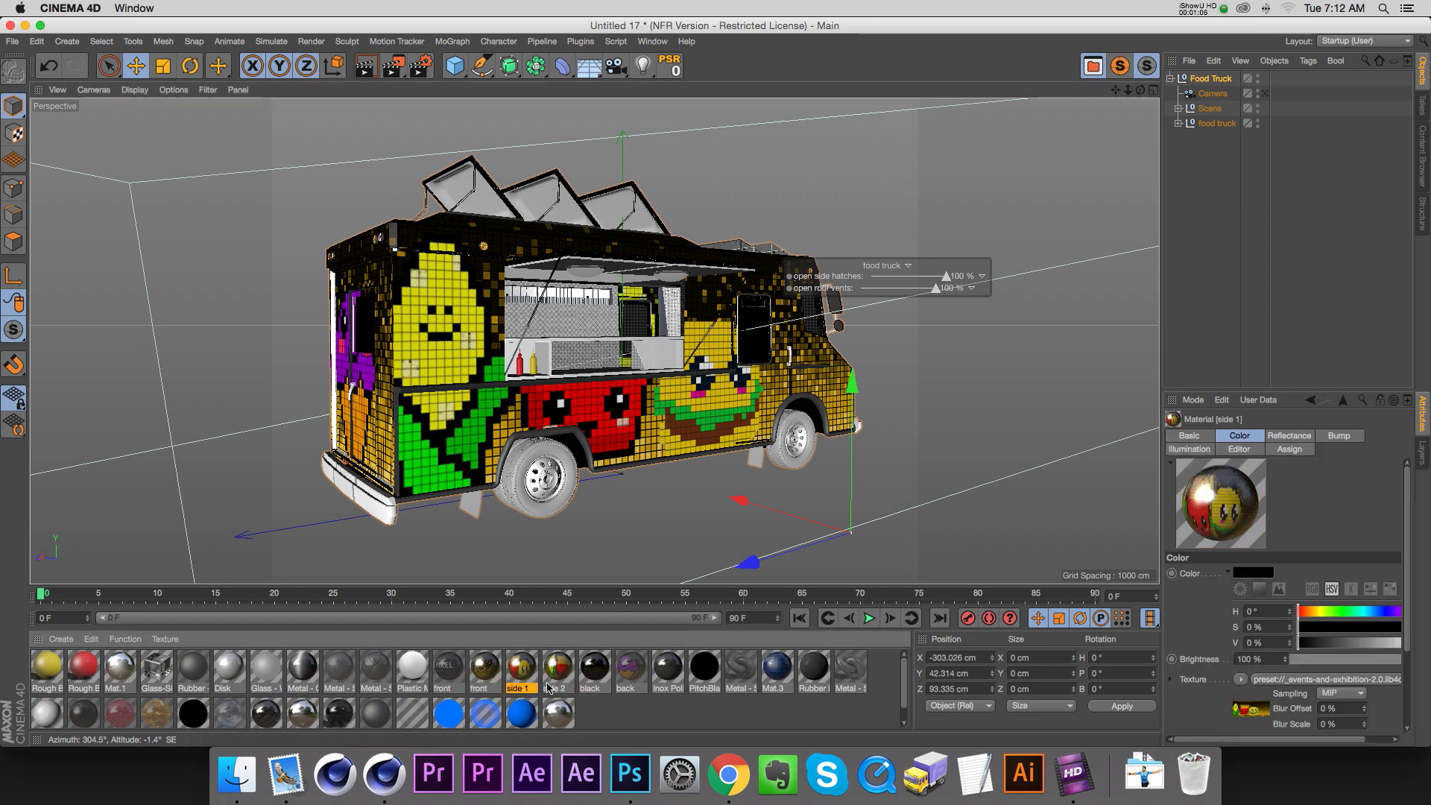
pyautogui.press('Delete')
pyautogui.press('super+z')
# Step: Open the side 1 material's color texture shader and highlight the image file name in its path
pyautogui.doubleClick(521, 665)
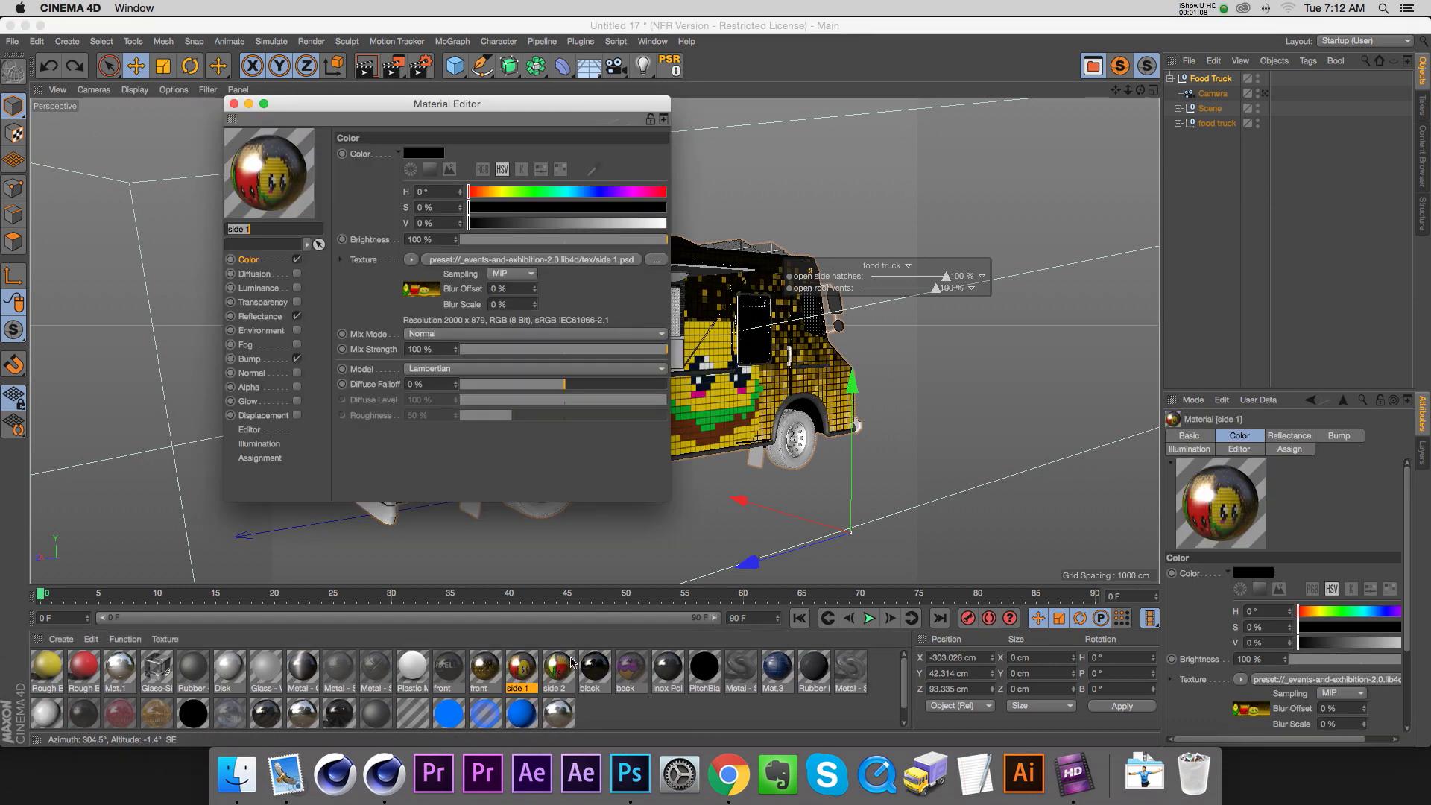
pyautogui.moveTo(417, 104); pyautogui.dragTo(862, 101)
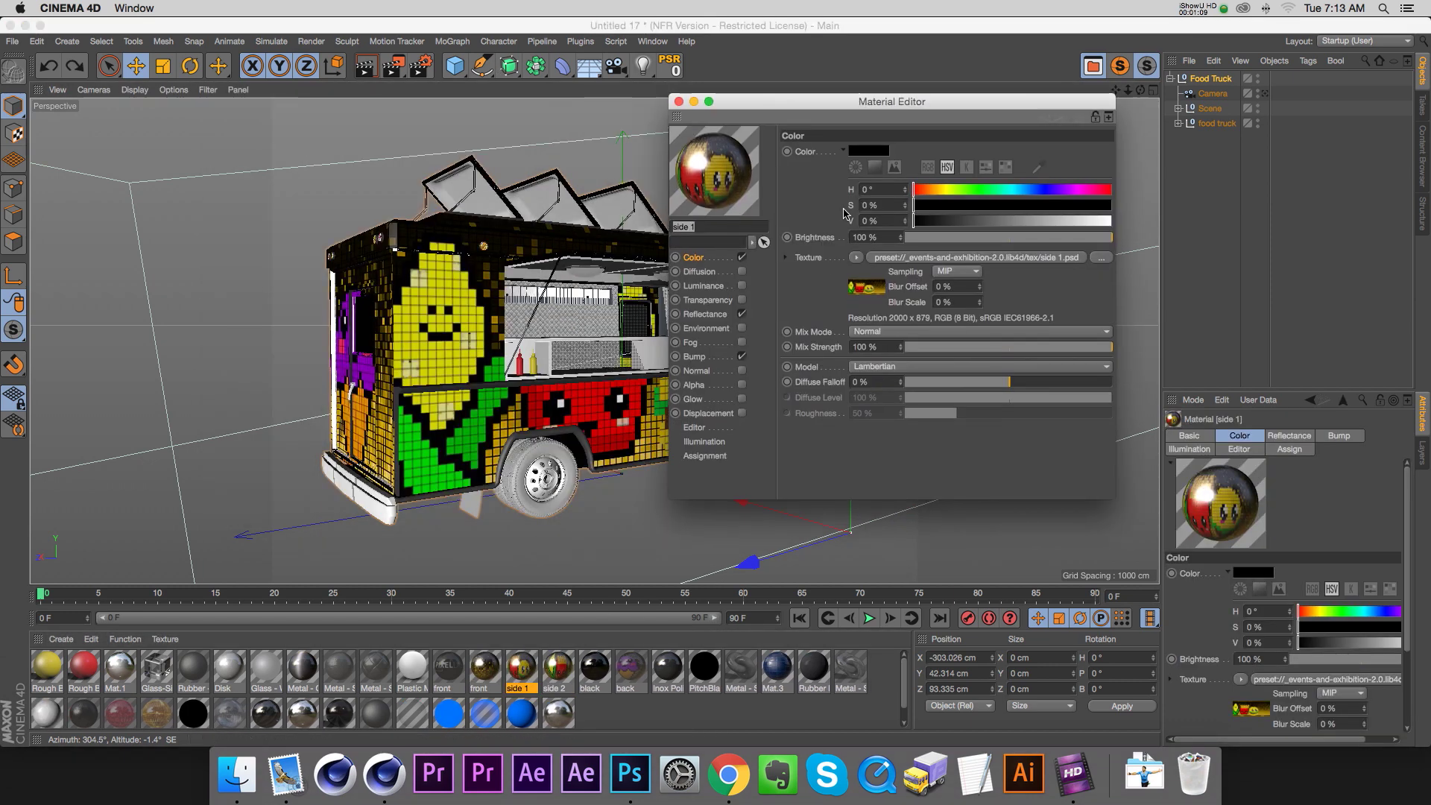
pyautogui.click(866, 288)
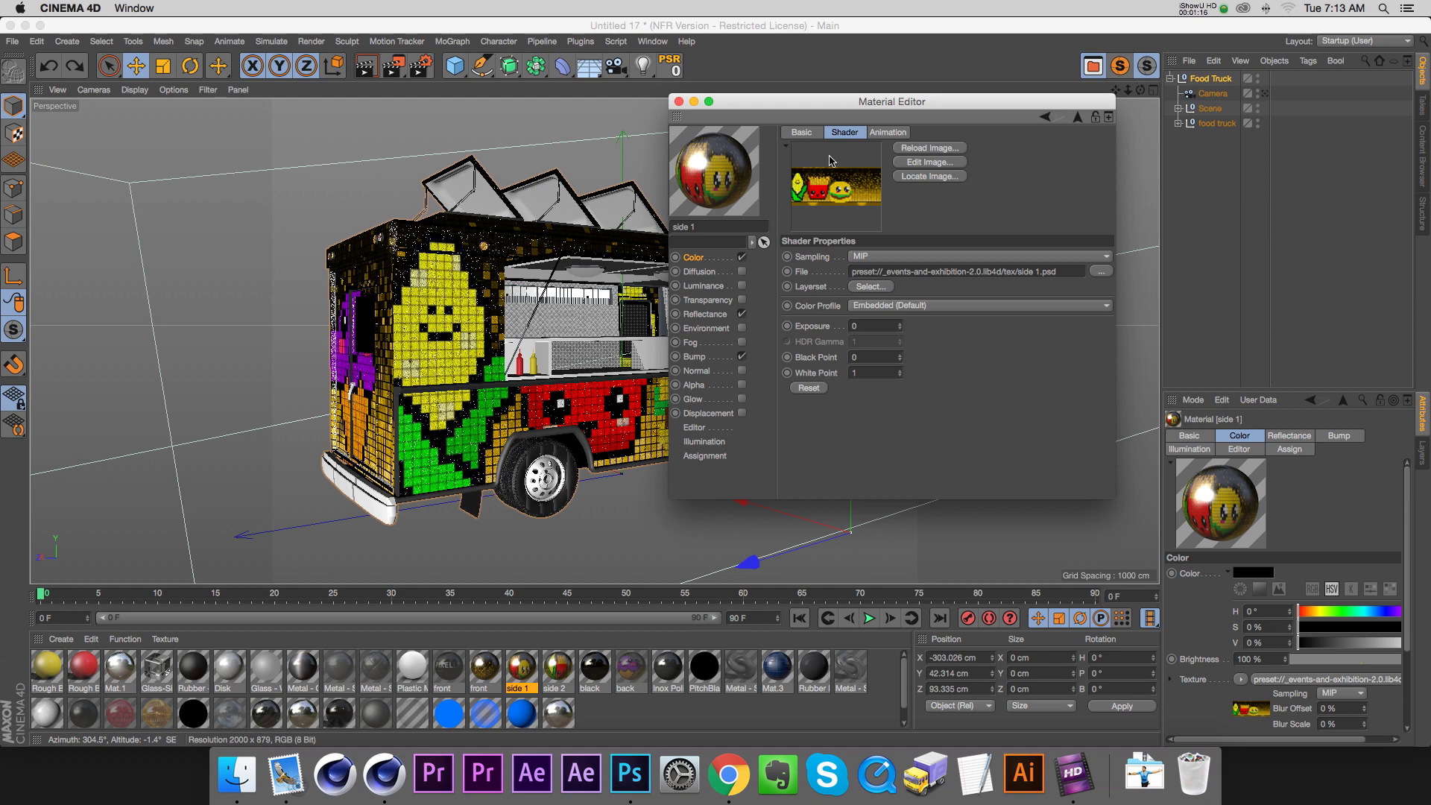
pyautogui.moveTo(1074, 274); pyautogui.dragTo(1018, 278)
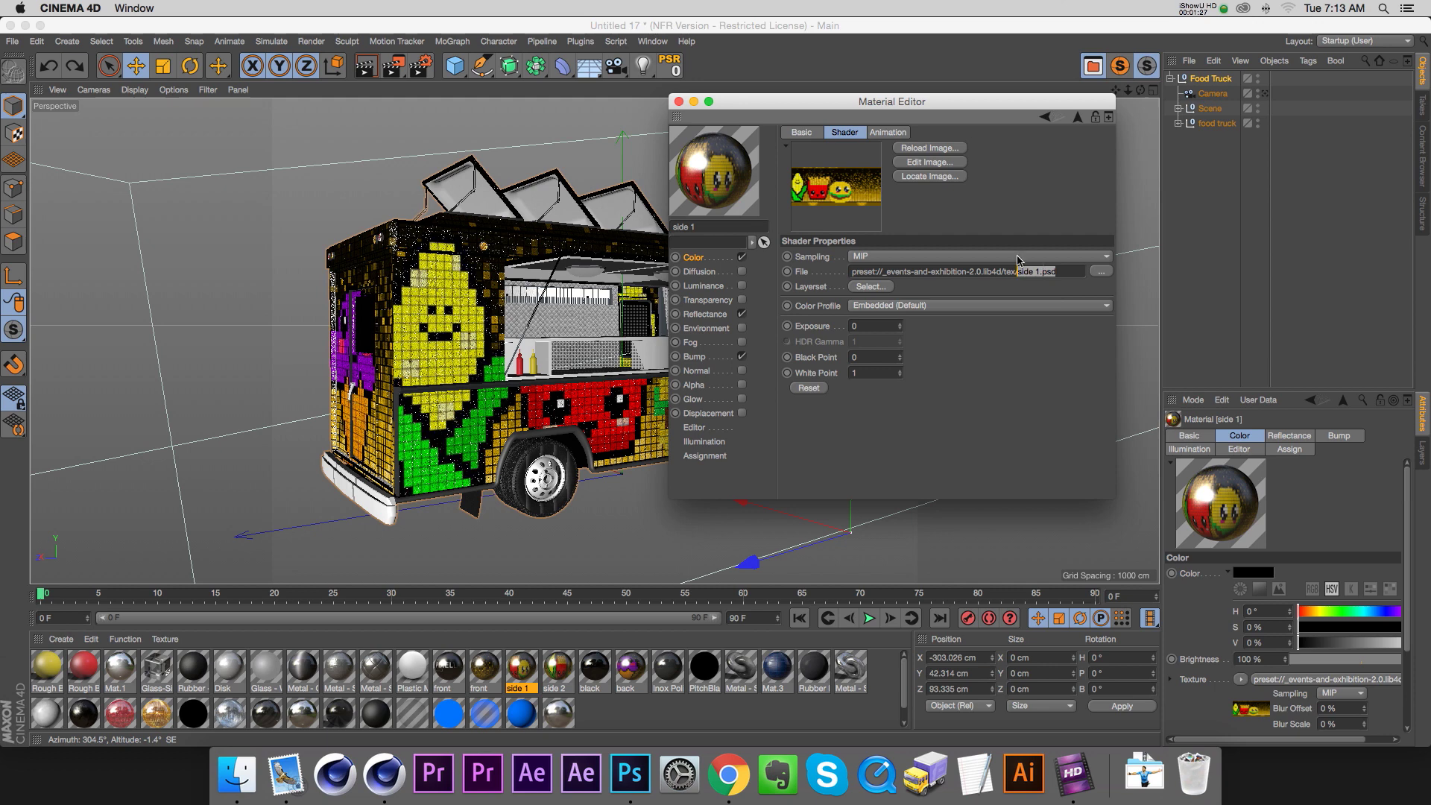
pyautogui.moveTo(896, 104); pyautogui.dragTo(843, 126)
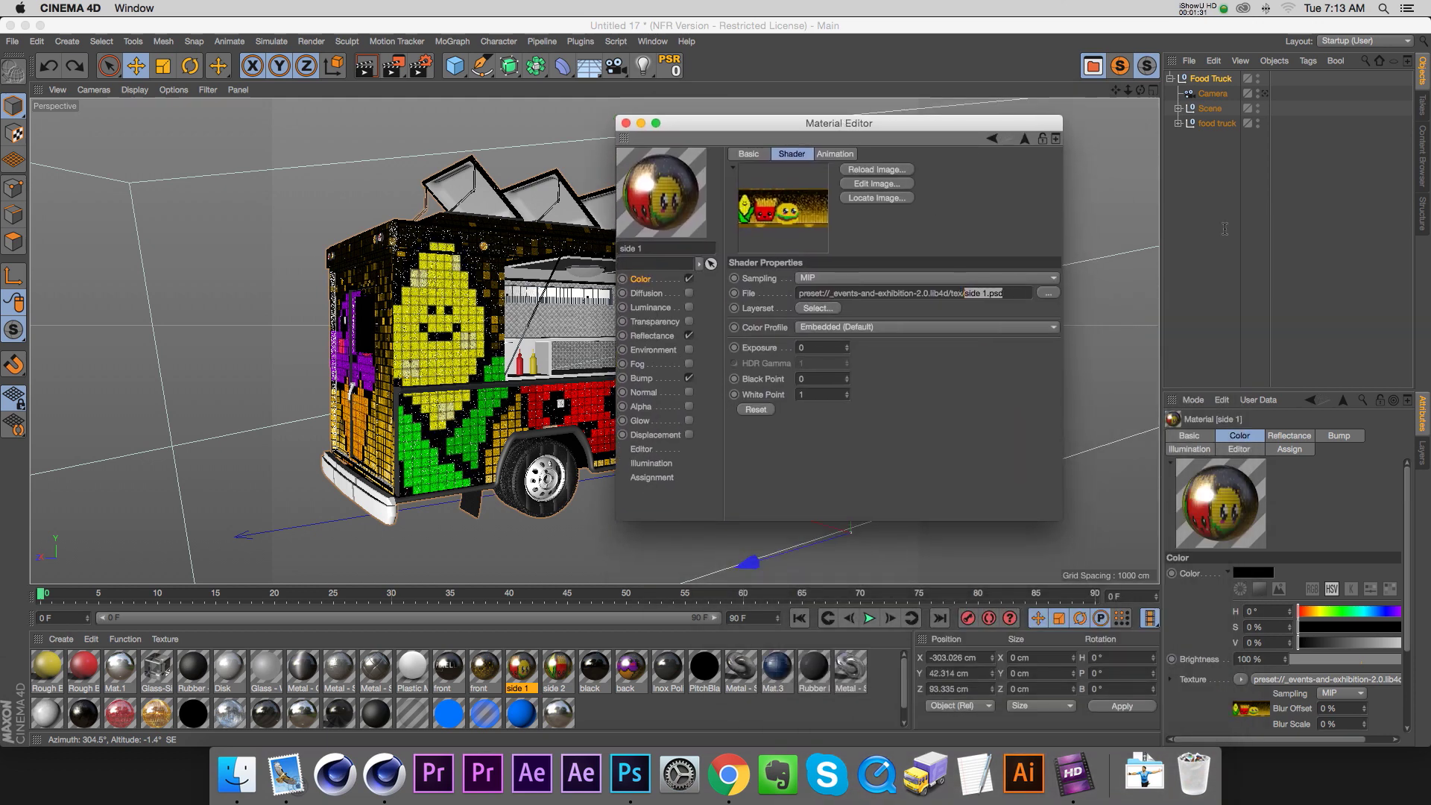
# Step: Open the tex folder inside _Events-and-Exhibition-2.0 in the Content Browser
pyautogui.moveTo(1430, 124); pyautogui.dragTo(262, 48)
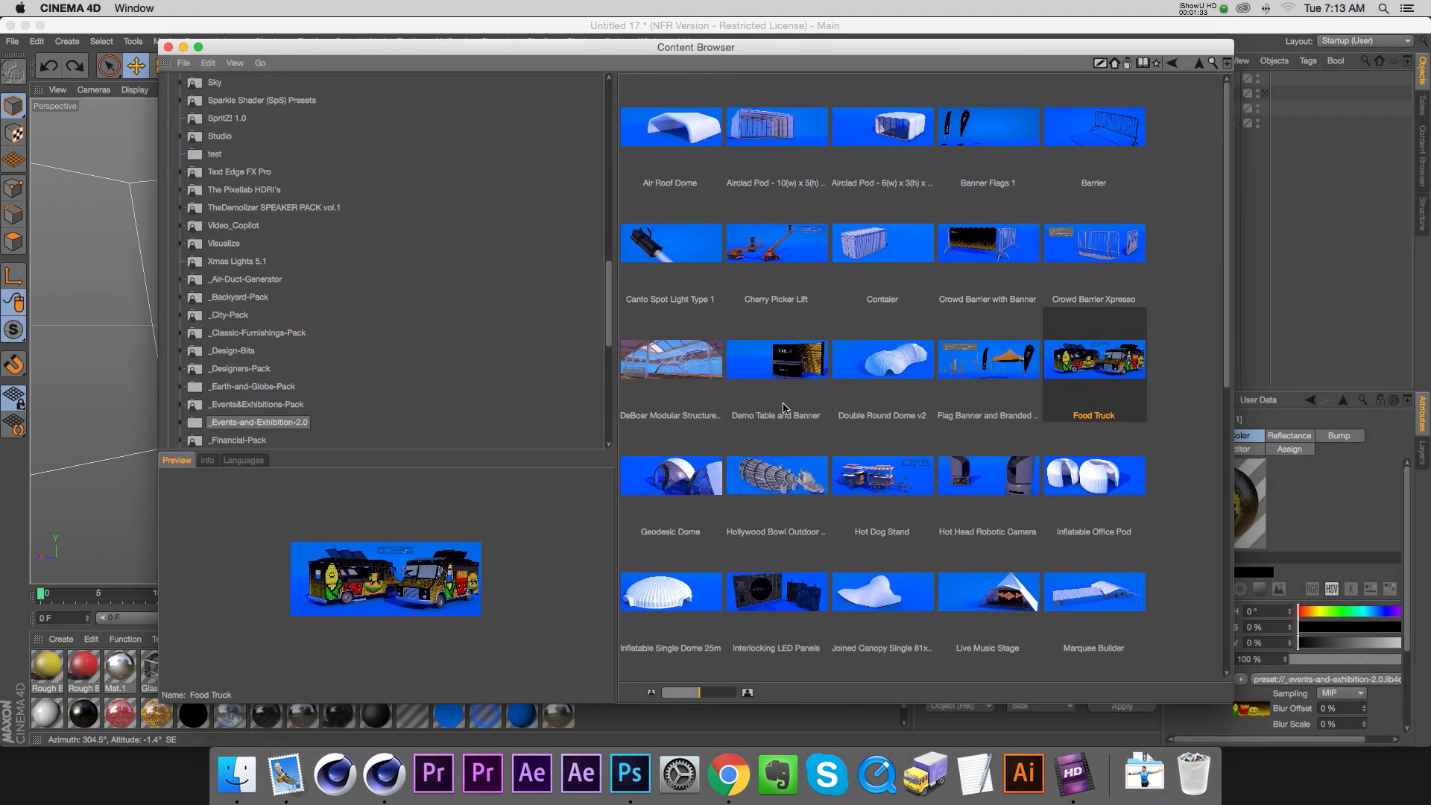
pyautogui.scroll(-5, 1214, 198)
pyautogui.scroll(5, 1223, 186)
pyautogui.moveTo(1227, 163); pyautogui.dragTo(1221, 464)
pyautogui.click(779, 528)
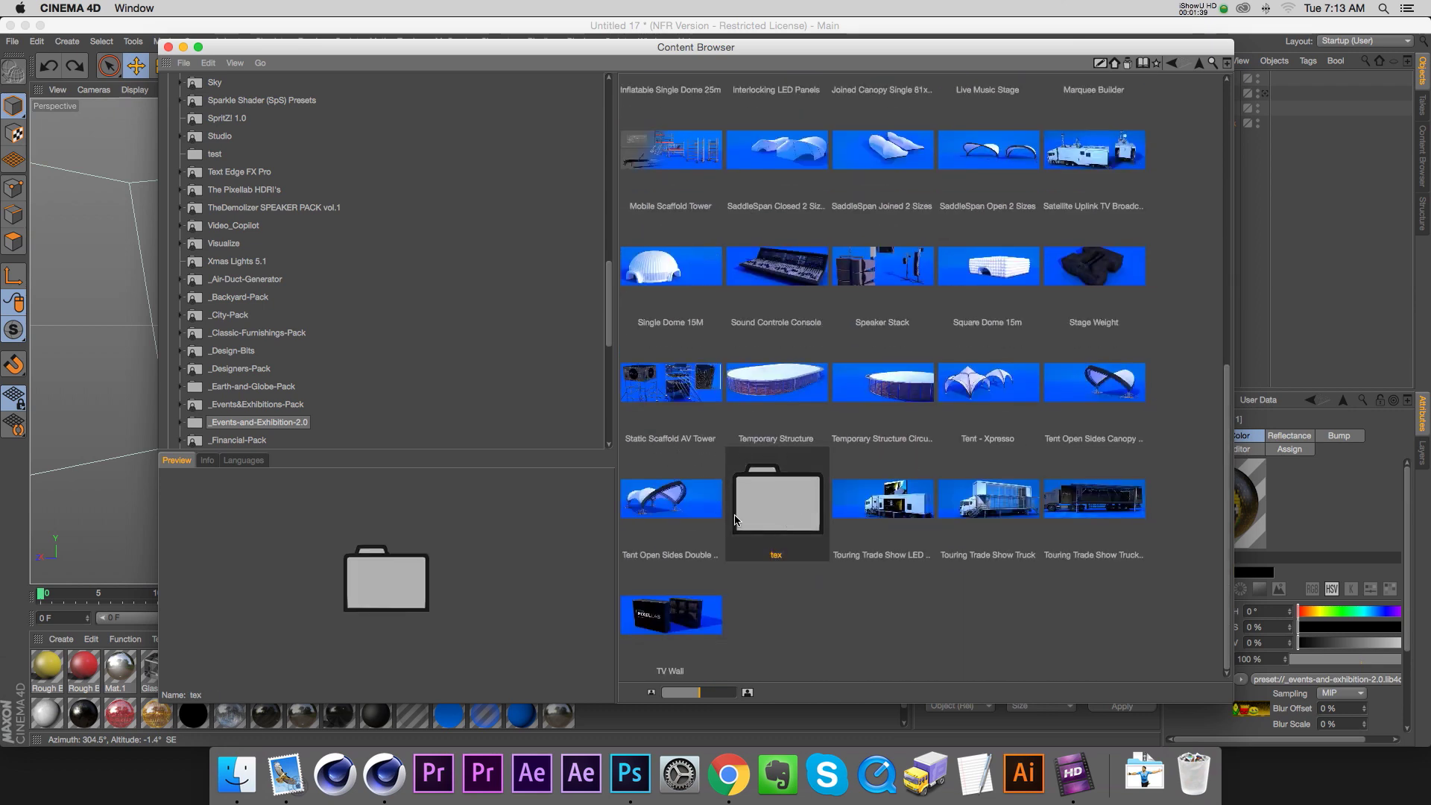
pyautogui.click(181, 422)
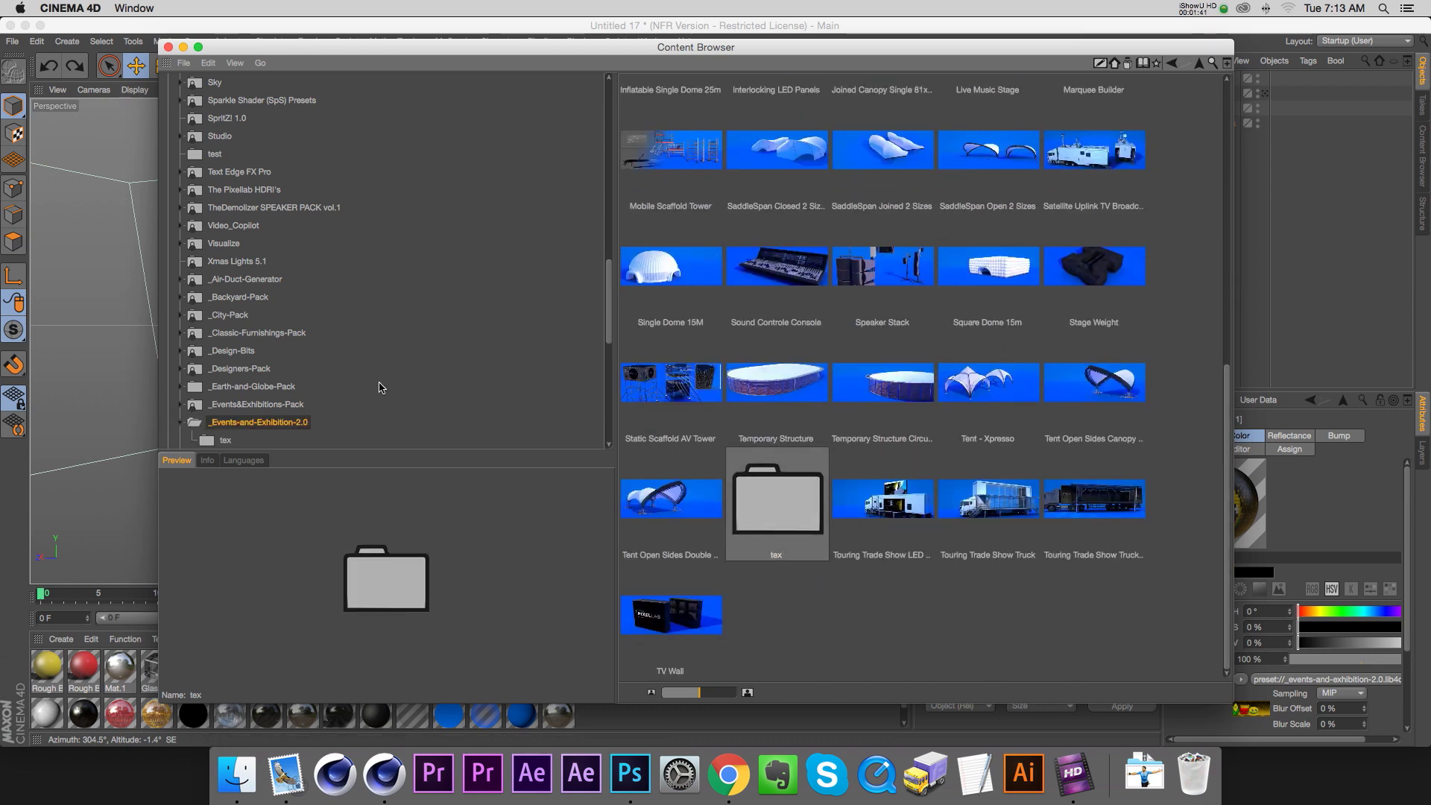
pyautogui.moveTo(608, 296); pyautogui.dragTo(608, 309)
pyautogui.click(225, 376)
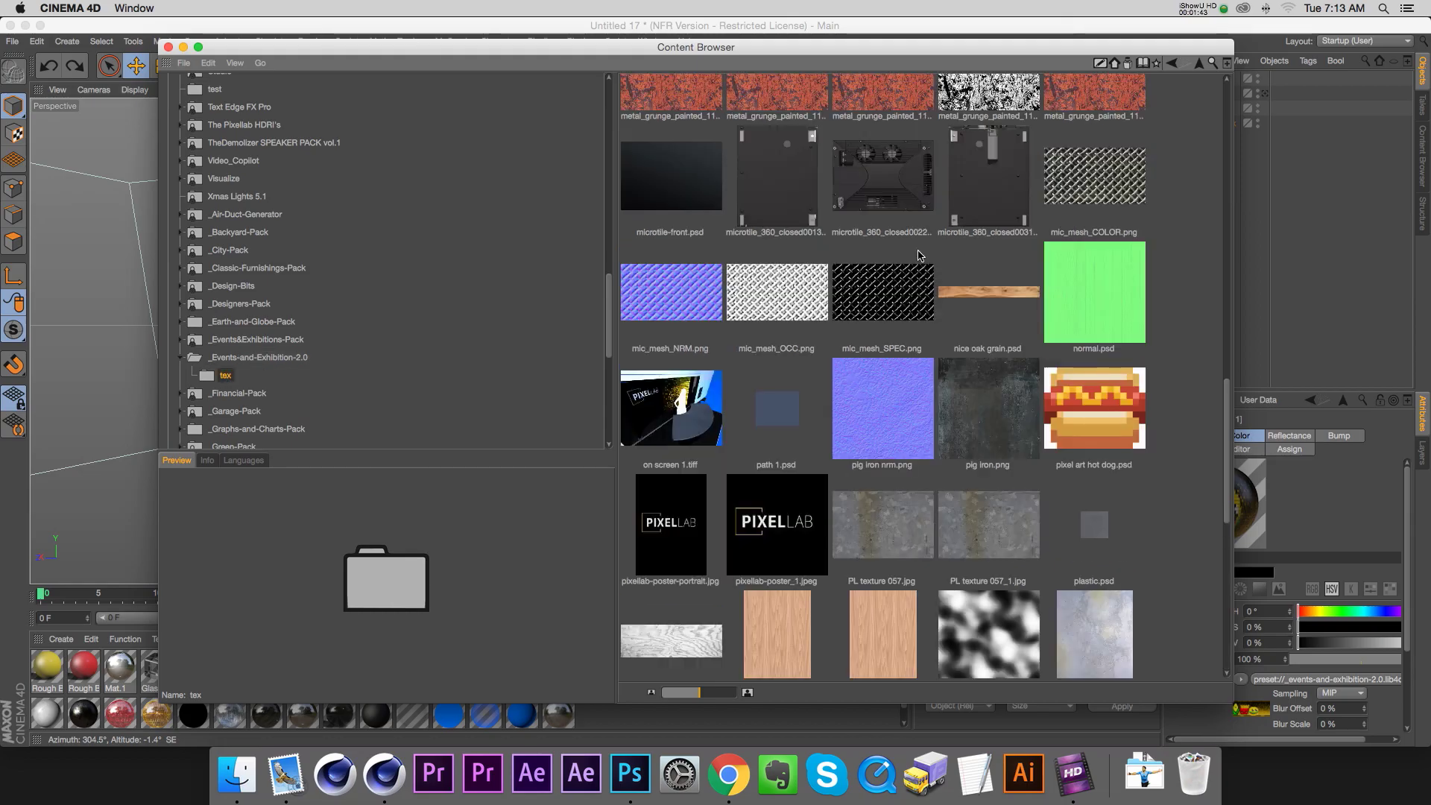
# Step: Browse the tex folder's textures and select side 1.psd
pyautogui.scroll(-3, 1179, 571)
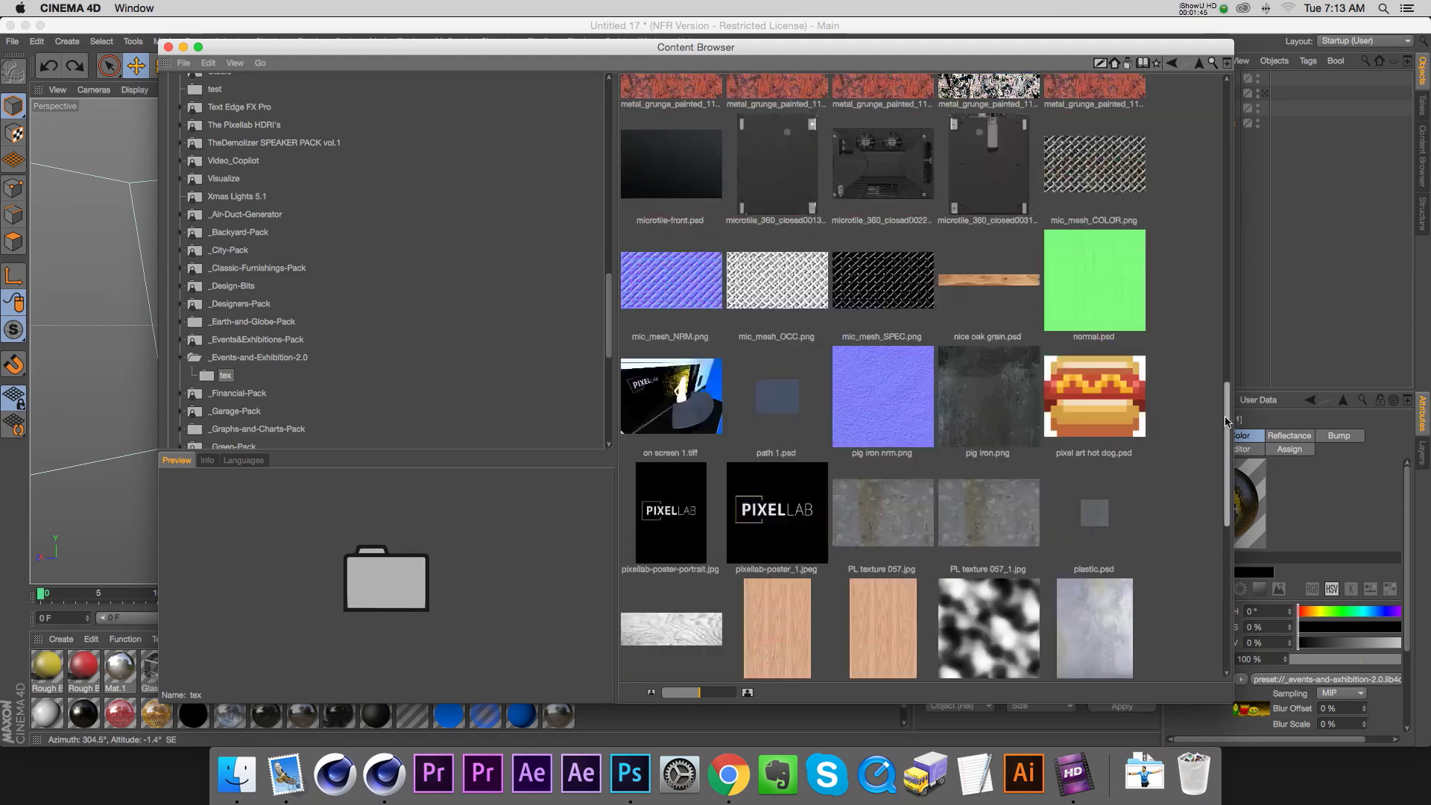
pyautogui.scroll(15, 1179, 571)
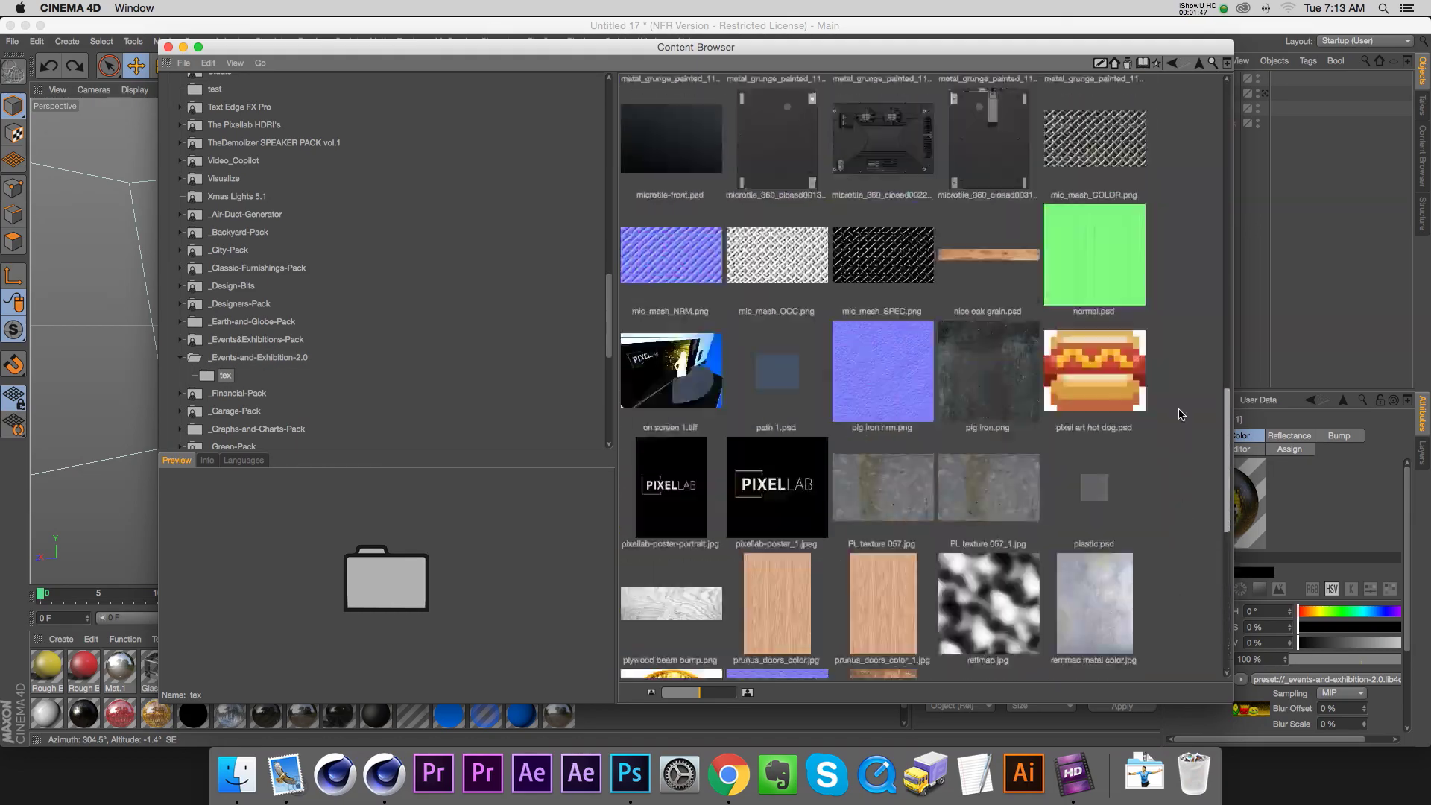
pyautogui.moveTo(620, 48); pyautogui.dragTo(623, 88)
pyautogui.moveTo(626, 195); pyautogui.dragTo(709, 116)
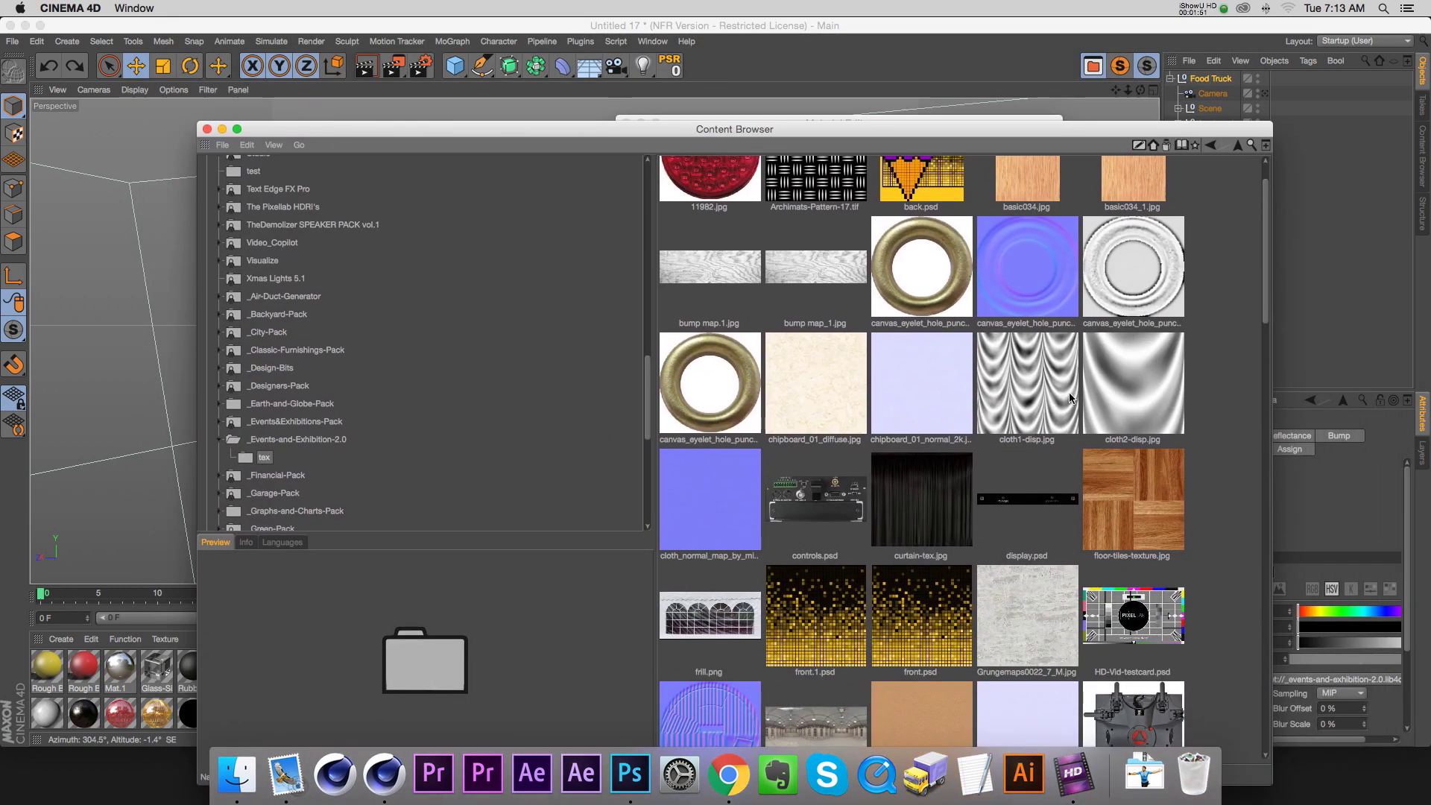
pyautogui.moveTo(1021, 129); pyautogui.dragTo(1010, 65)
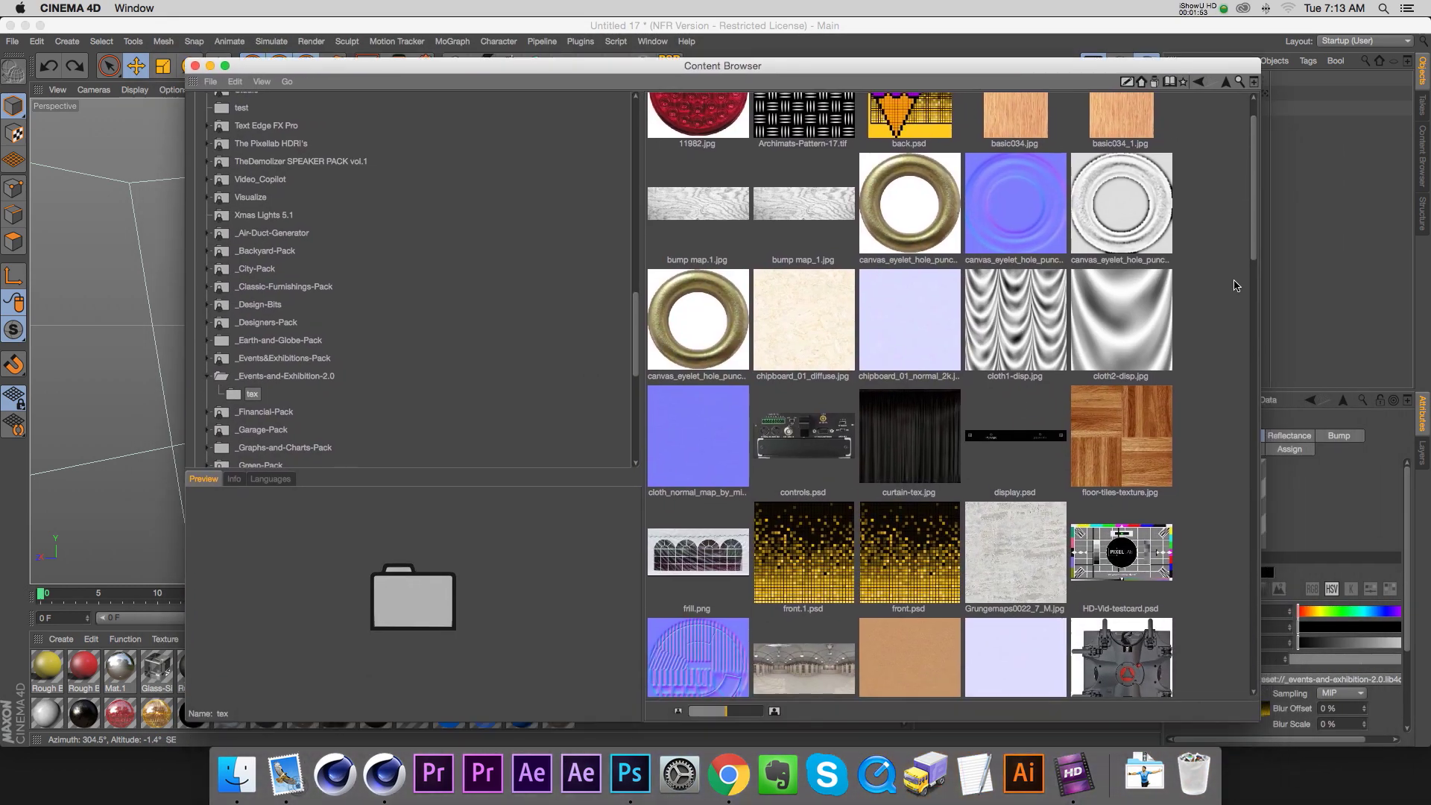
pyautogui.moveTo(1252, 186); pyautogui.dragTo(1260, 641)
pyautogui.click(1106, 296)
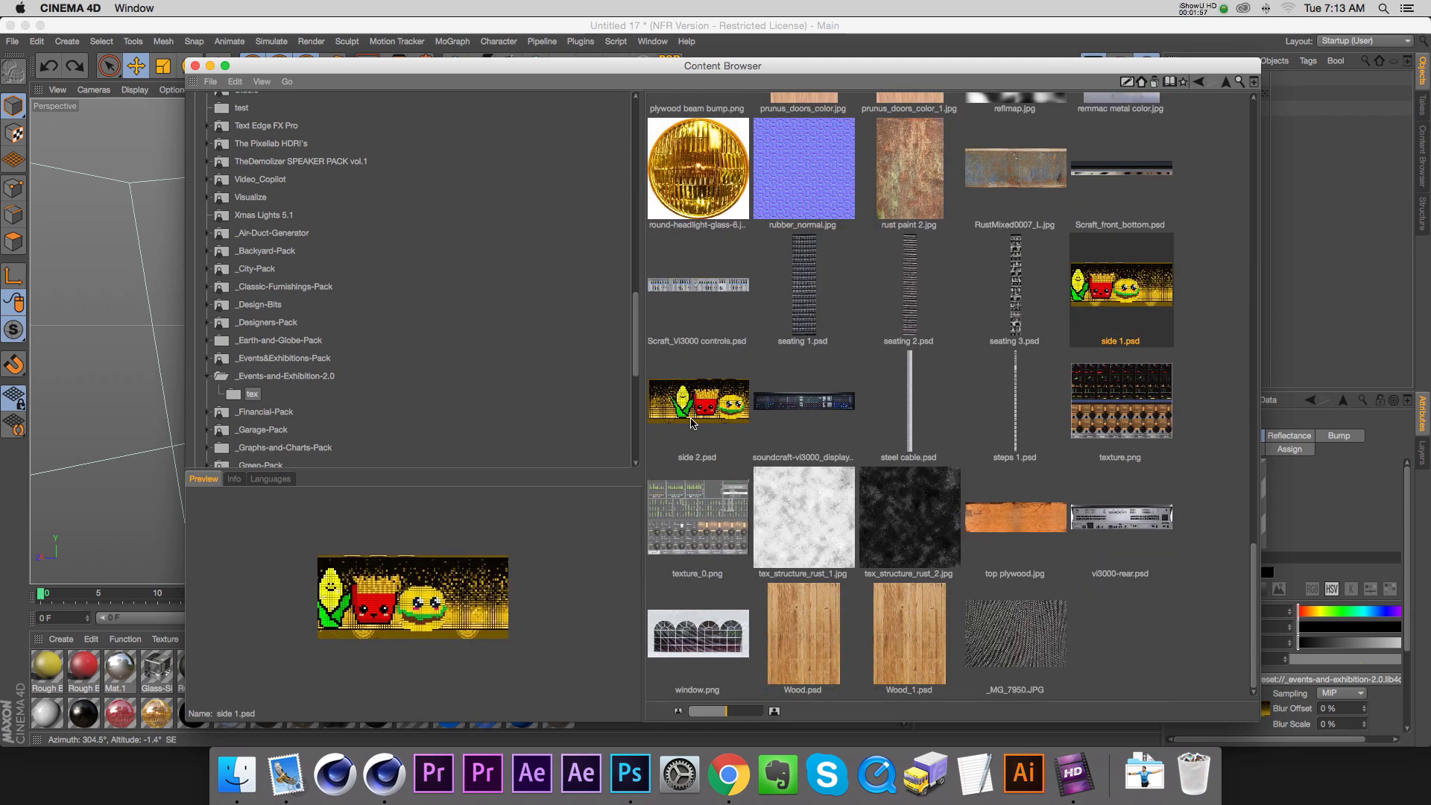
pyautogui.click(696, 421)
pyautogui.click(1088, 285)
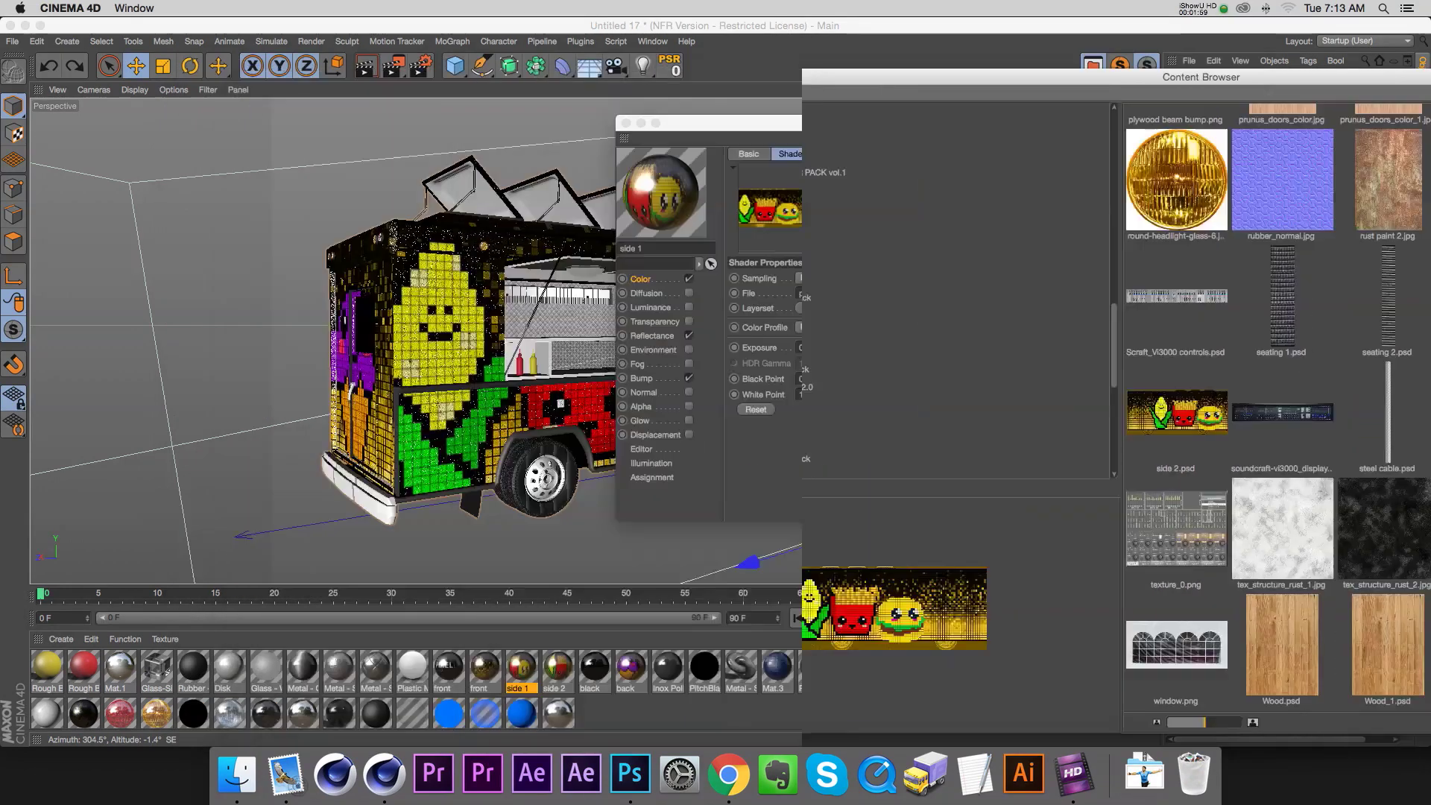
# Step: View side 1.psd from the tex folder in the Picture Viewer and close the viewer
pyautogui.moveTo(716, 65); pyautogui.dragTo(689, 4)
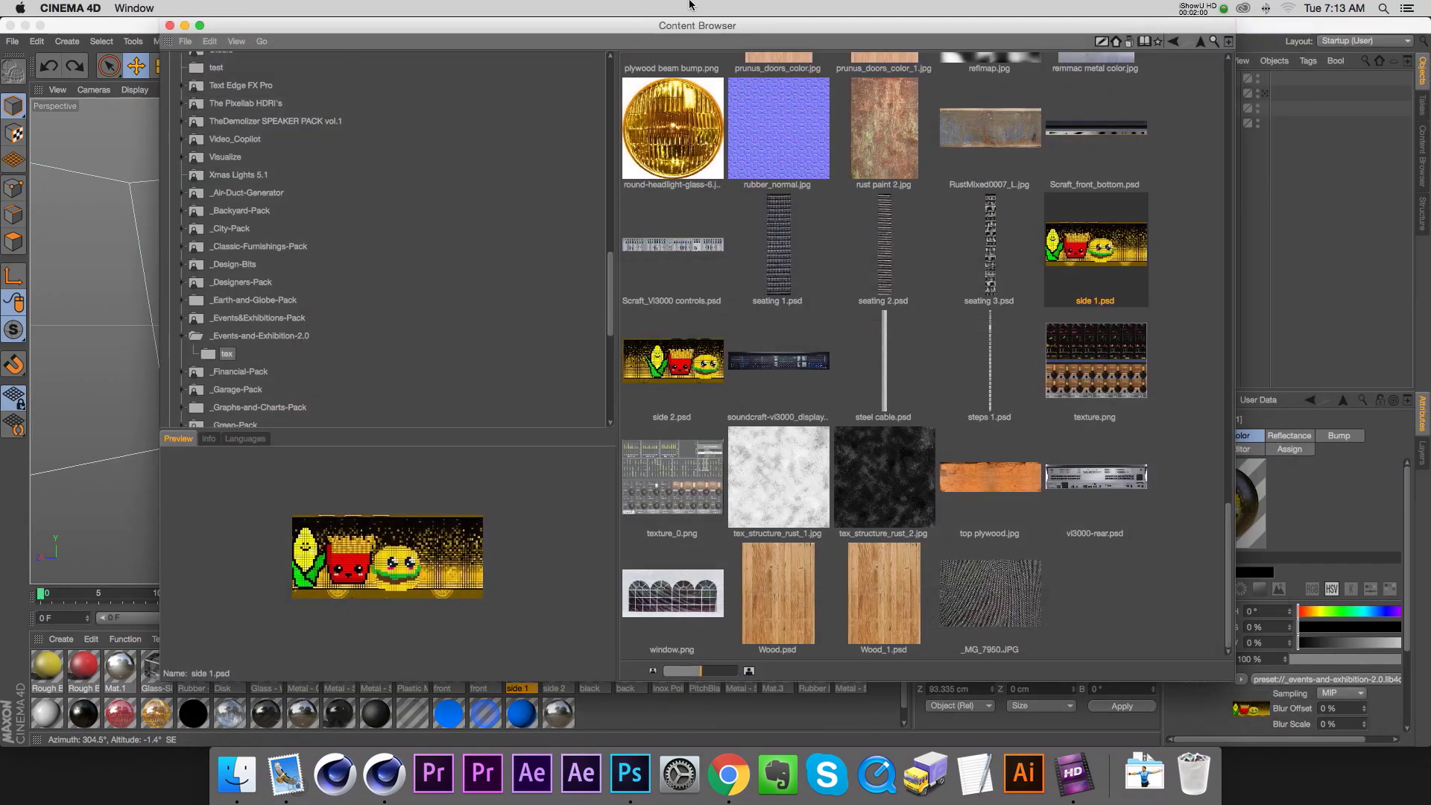
pyautogui.doubleClick(1087, 250)
pyautogui.click(835, 266)
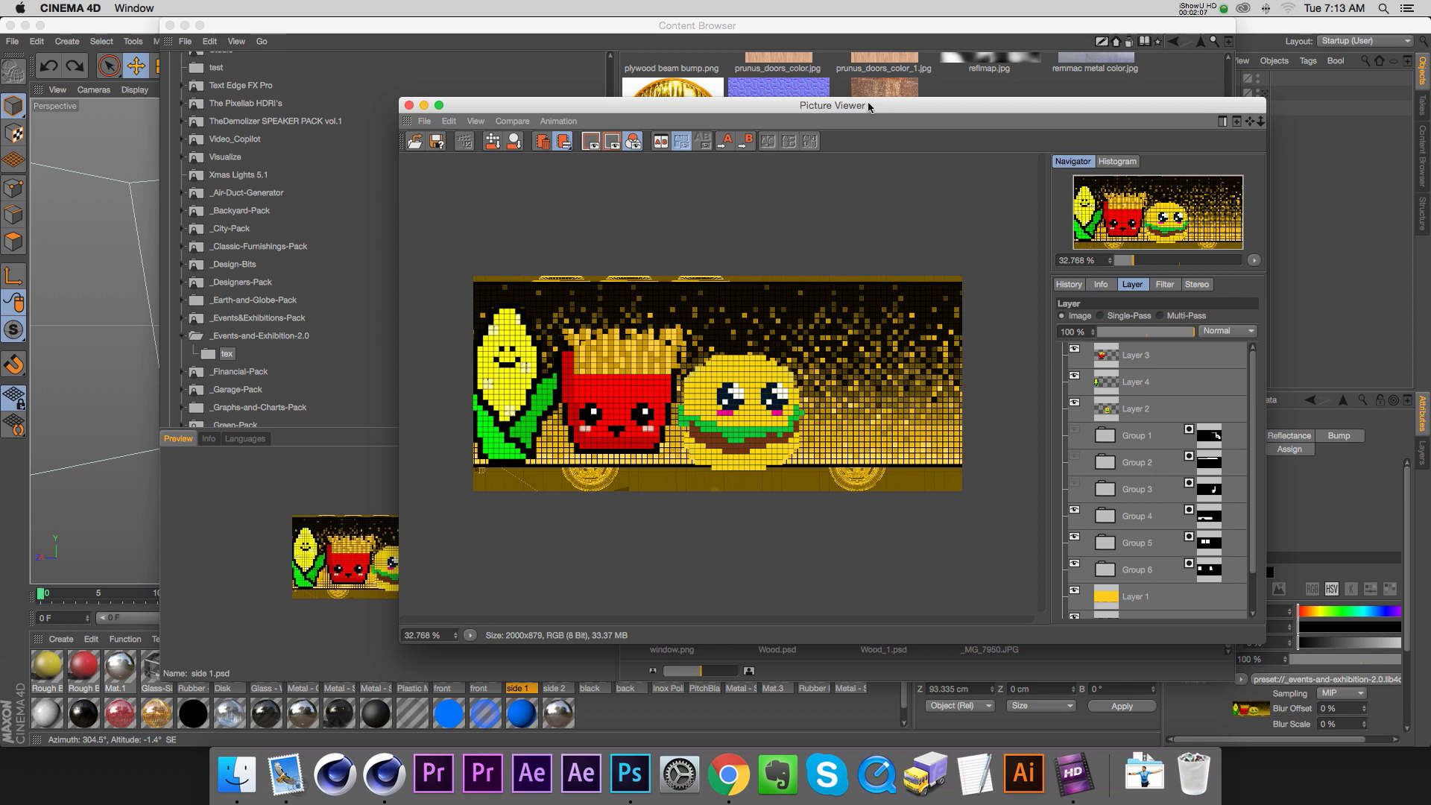
pyautogui.click(408, 105)
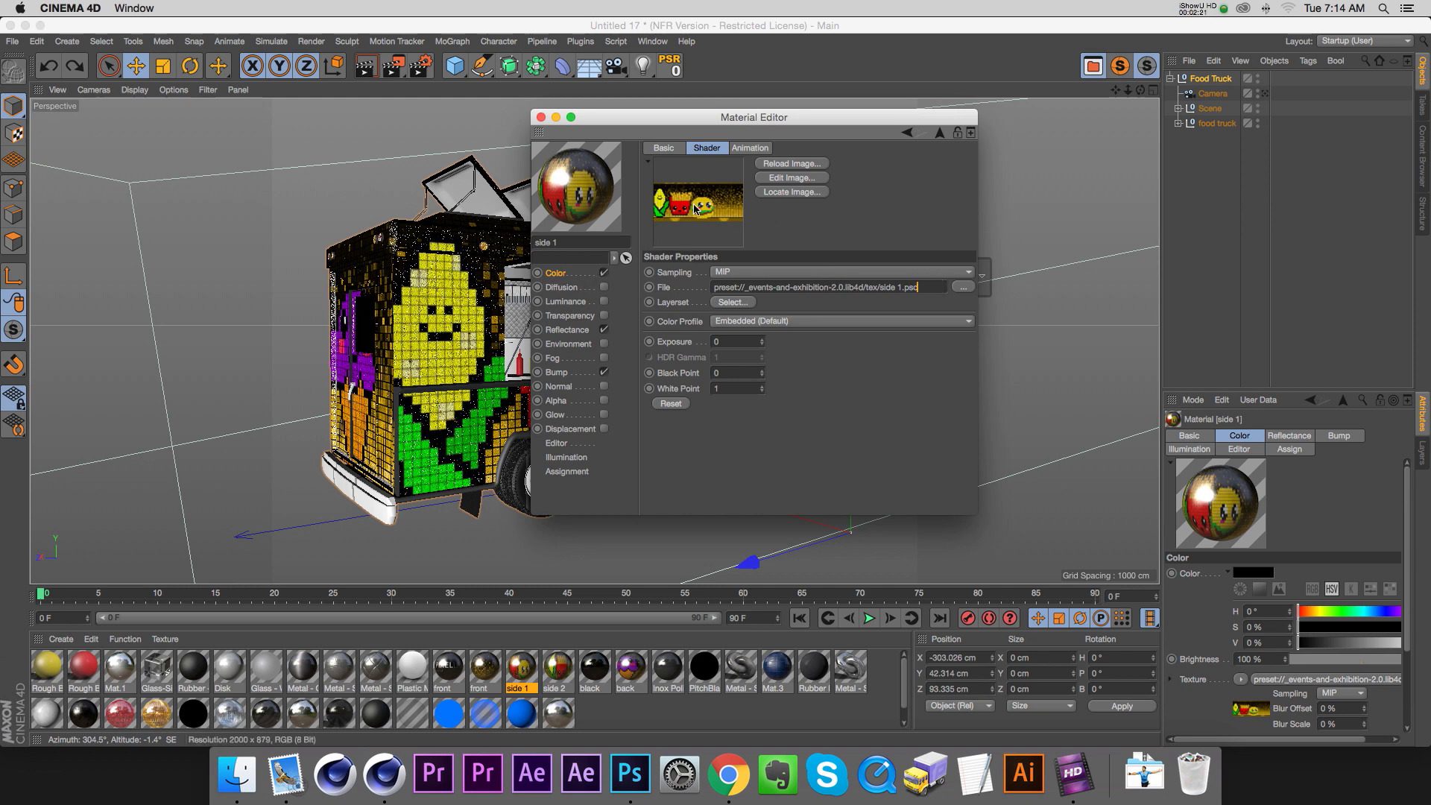
# Step: Open the side 1 material's texture for editing in the Picture Viewer, reloading it, and review its info and layers
pyautogui.click(777, 179)
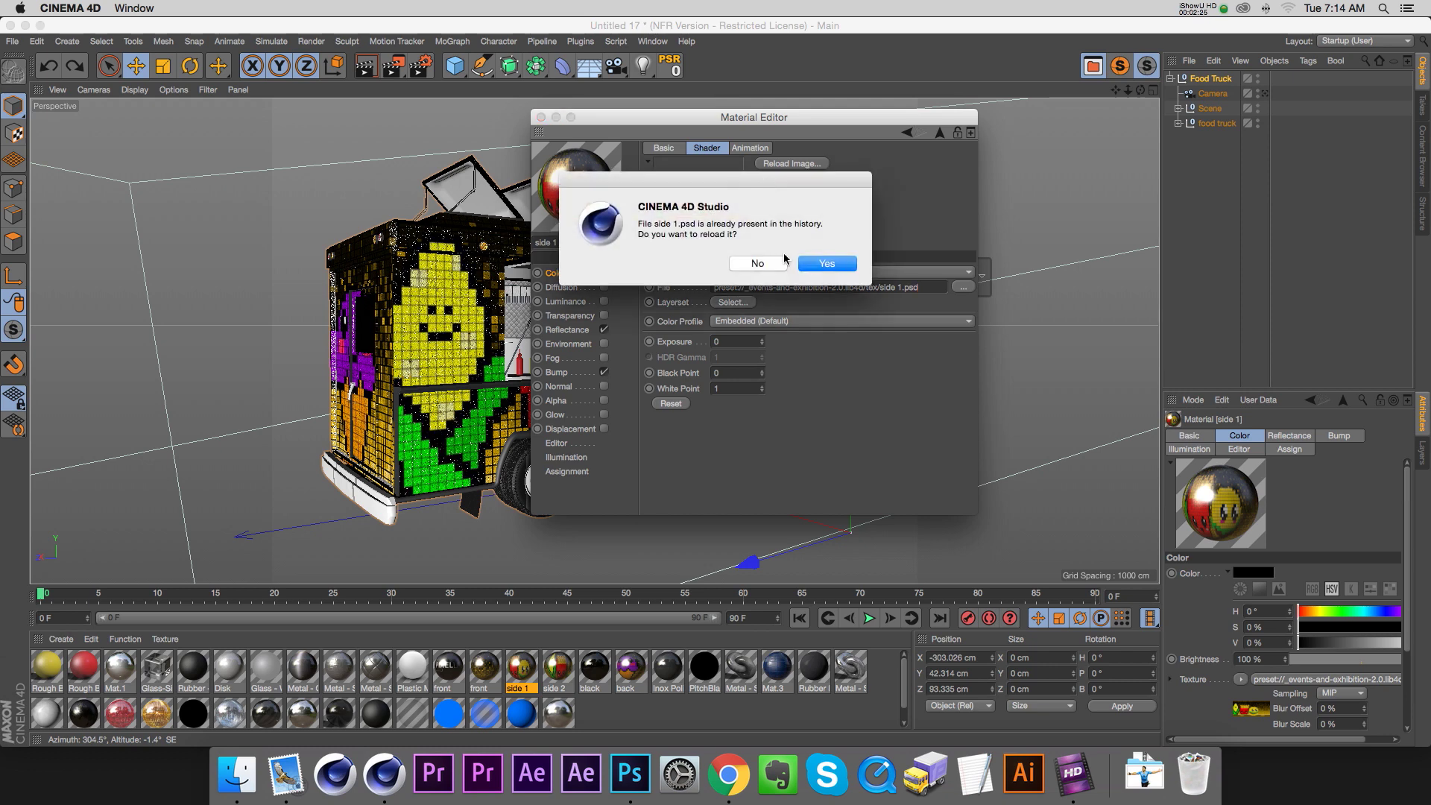
pyautogui.click(820, 264)
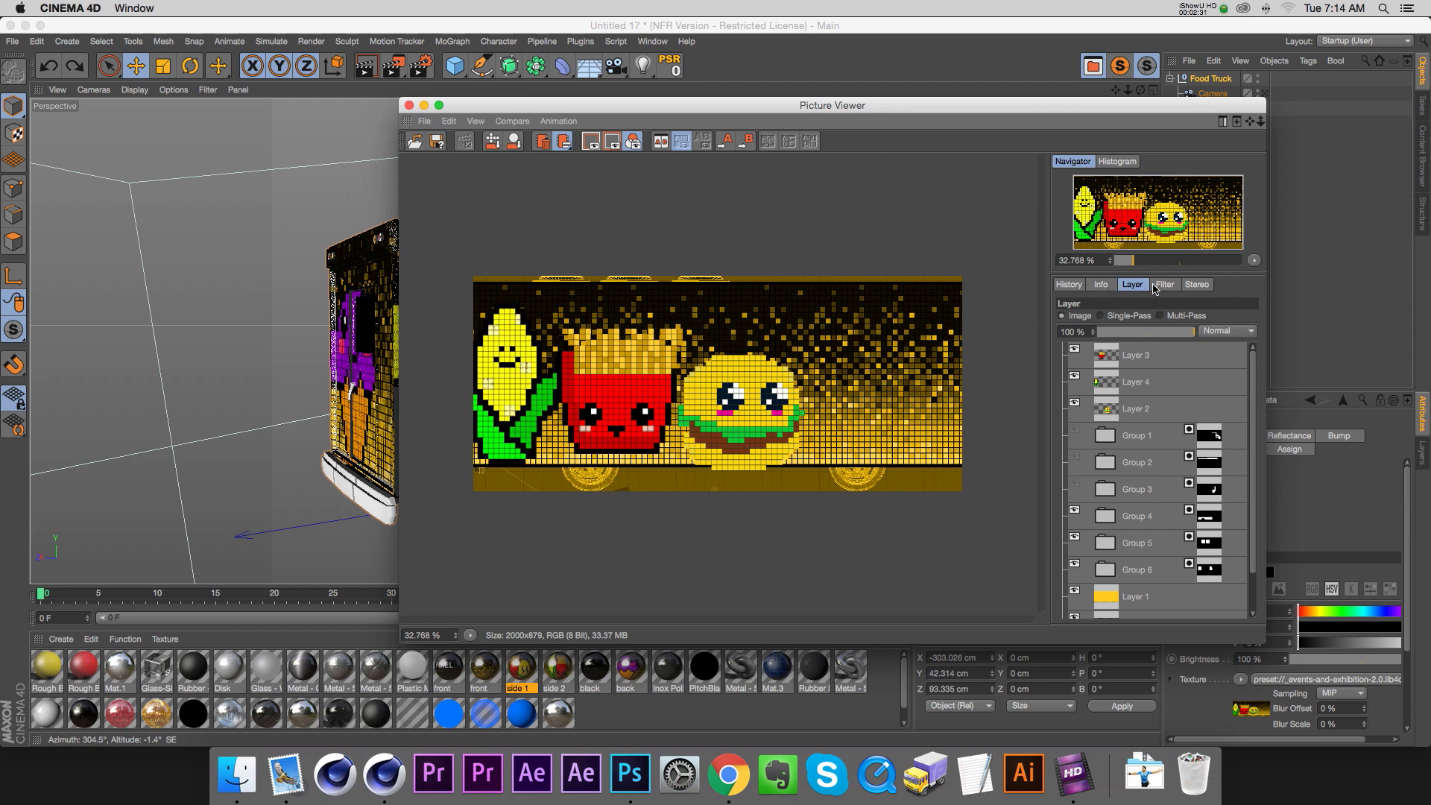
pyautogui.click(1100, 286)
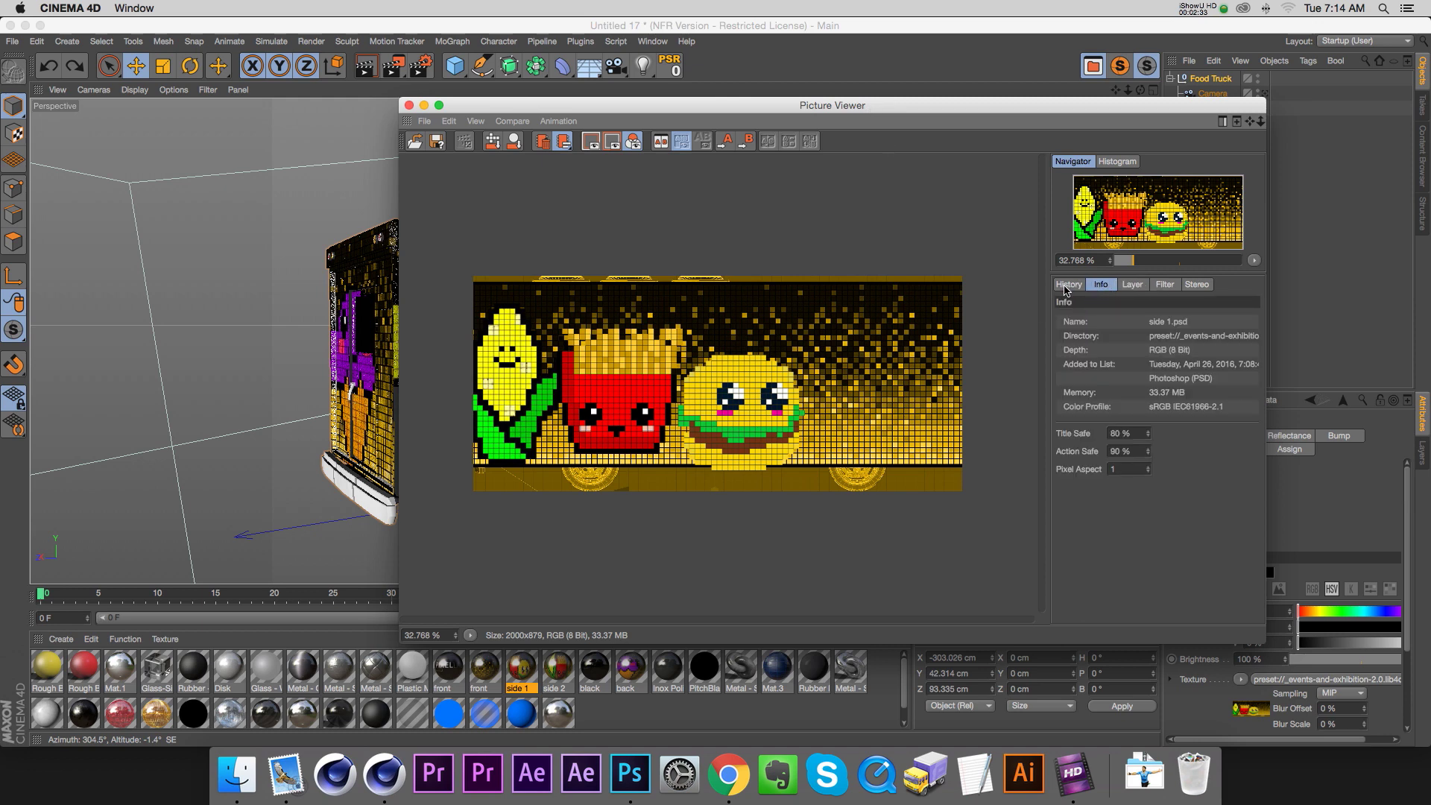
pyautogui.click(1132, 285)
pyautogui.moveTo(1249, 403); pyautogui.dragTo(1245, 348)
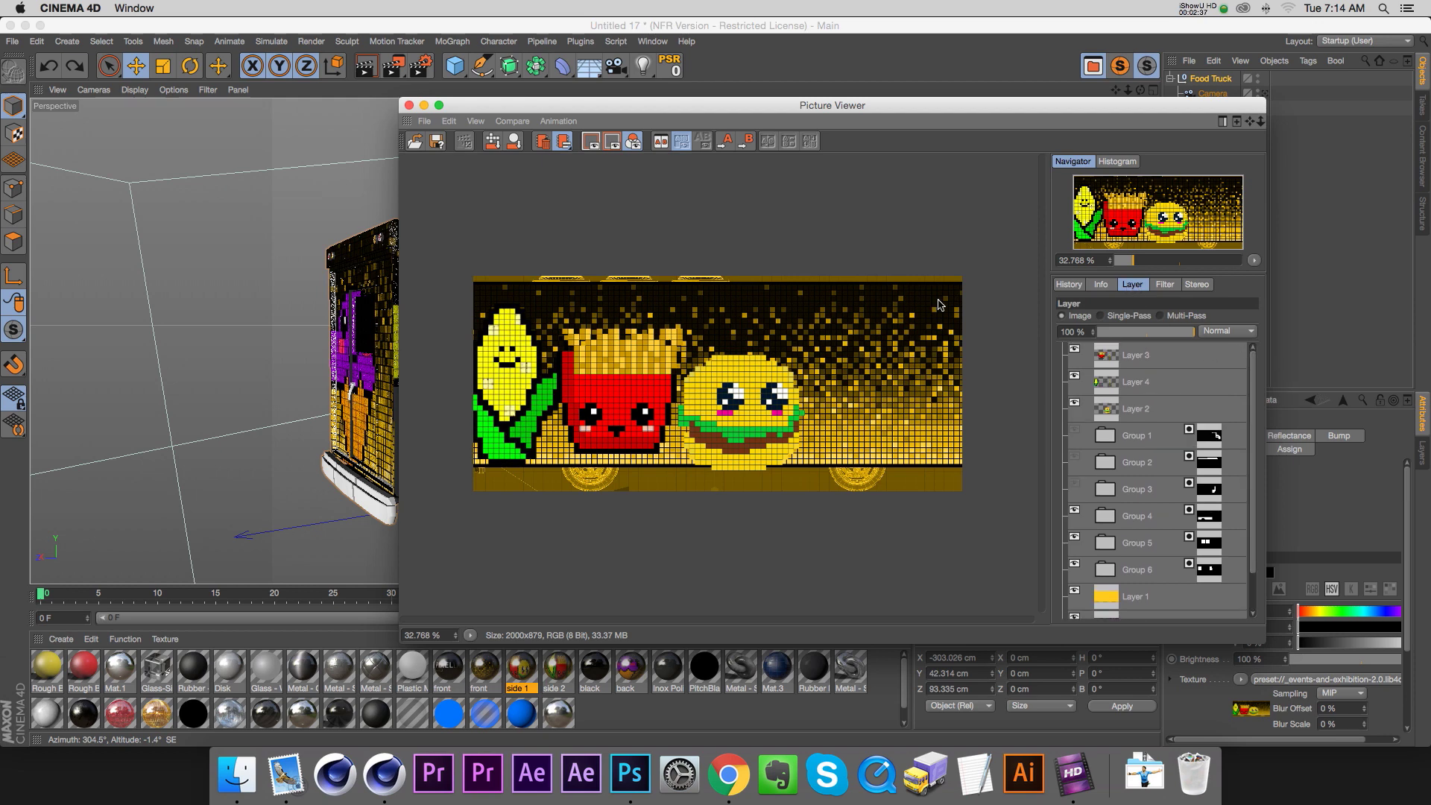
pyautogui.moveTo(578, 105); pyautogui.dragTo(573, 88)
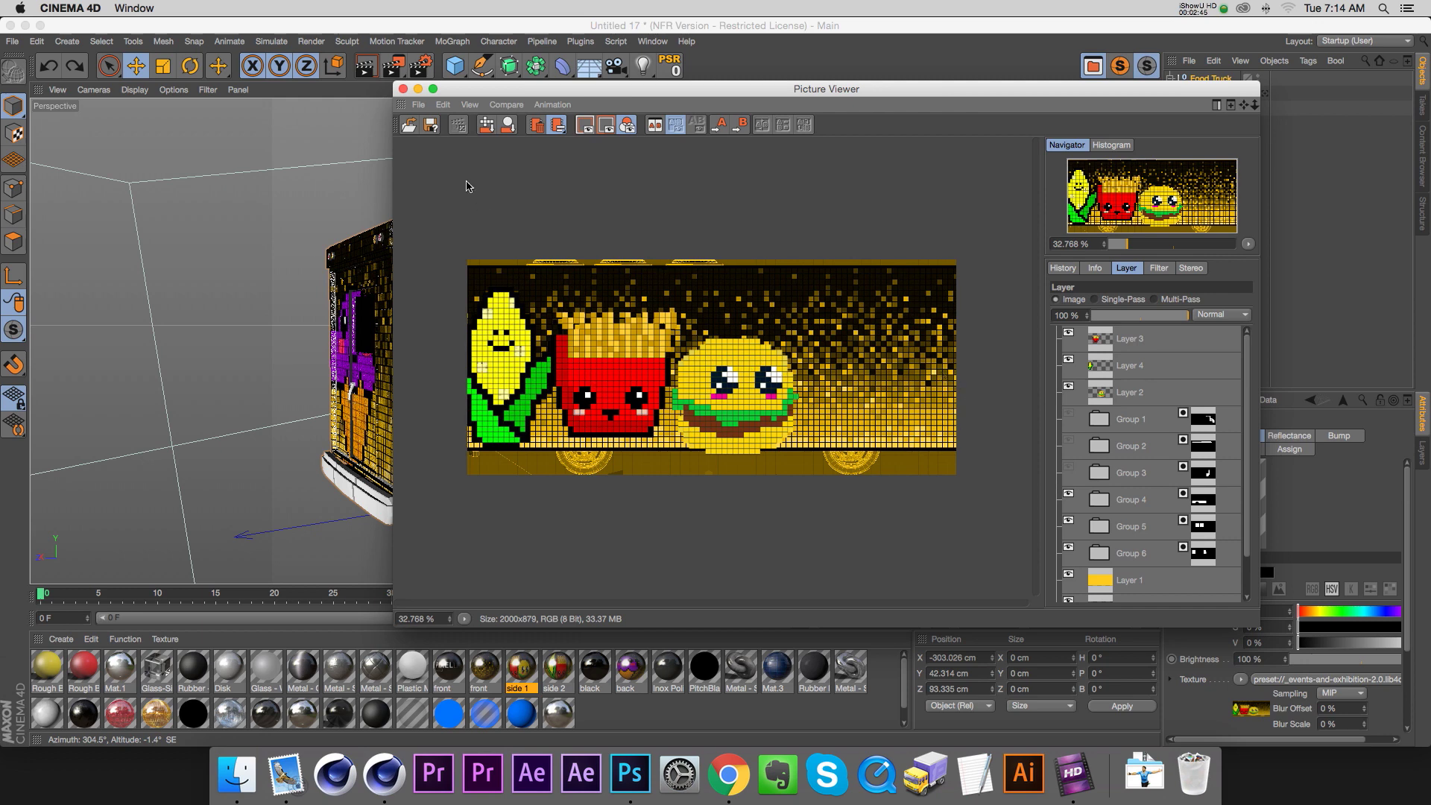
# Step: Save the image as a Photoshop (PSD) still image with Layers enabled to the Desktop, replacing the existing side 1.psd
pyautogui.click(418, 105)
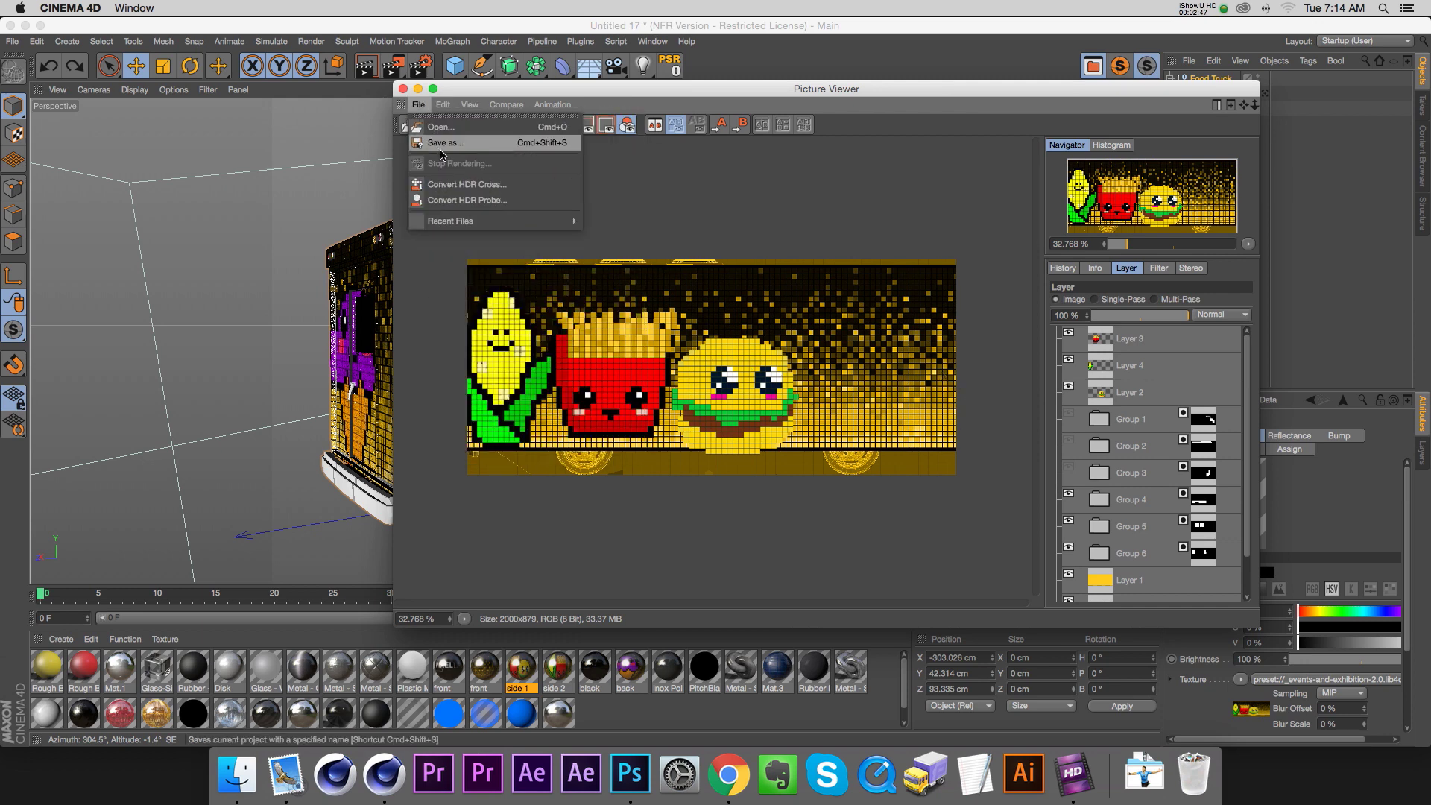
pyautogui.click(441, 143)
pyautogui.moveTo(422, 20); pyautogui.dragTo(860, 147)
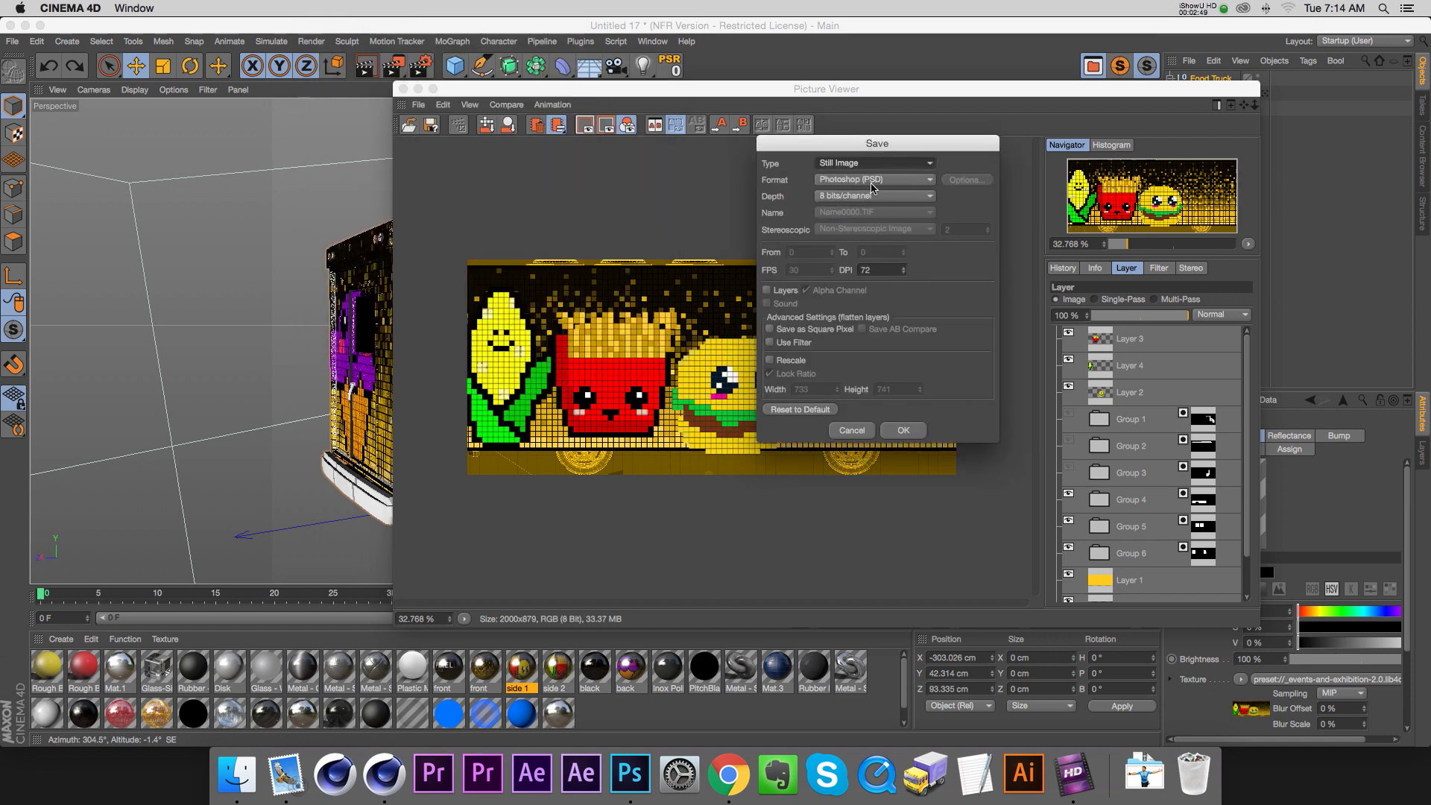
pyautogui.click(847, 180)
pyautogui.click(859, 182)
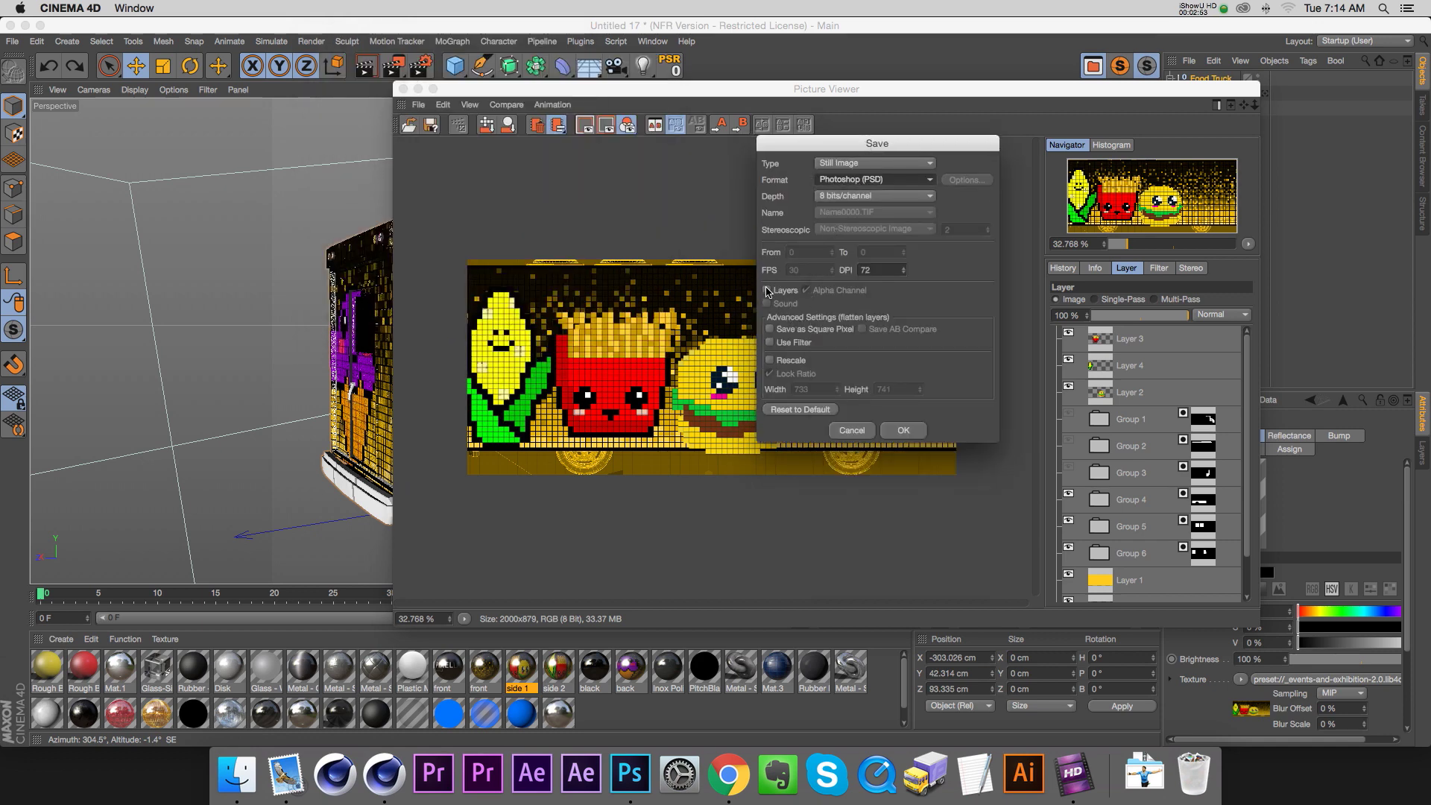
pyautogui.click(769, 290)
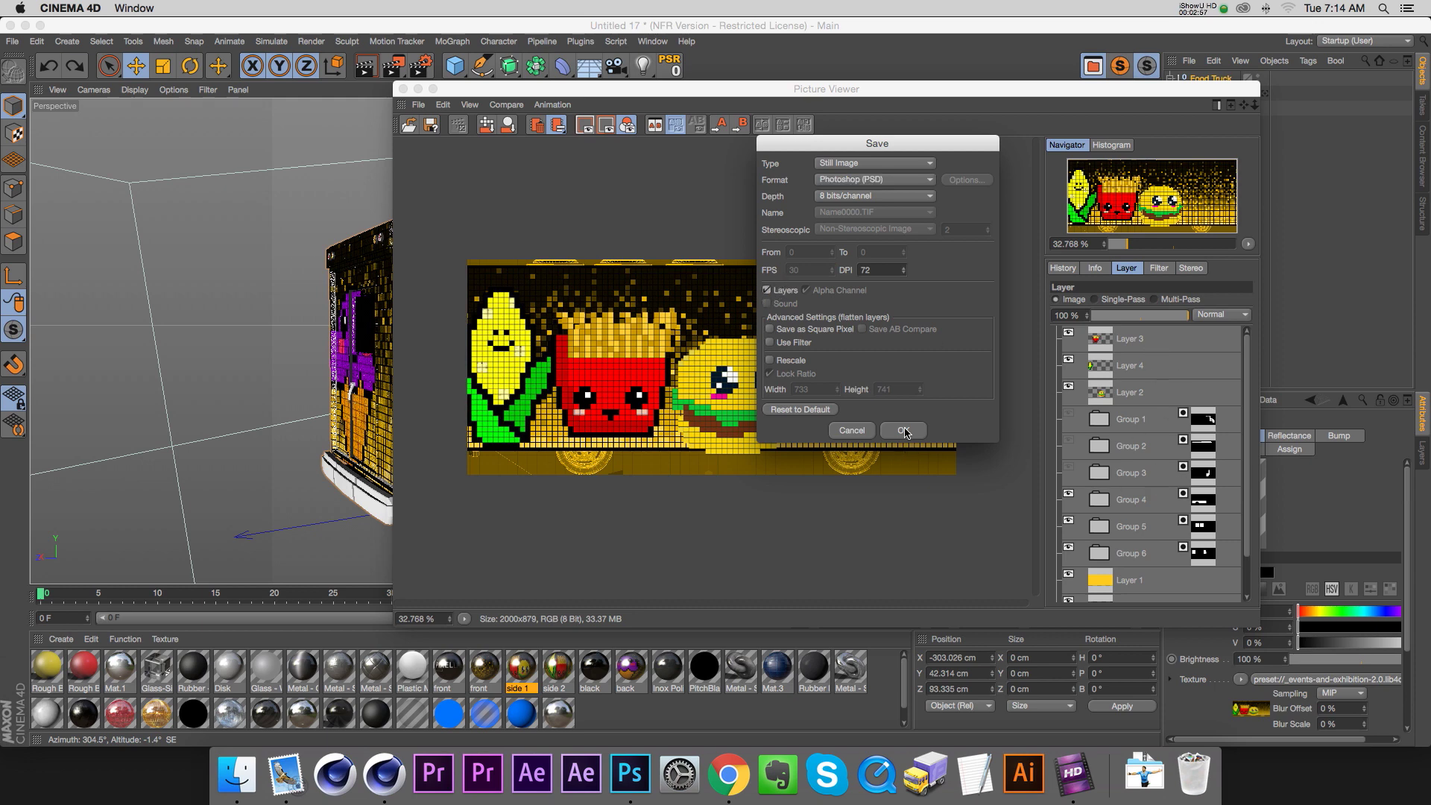
pyautogui.click(904, 432)
pyautogui.press('Return')
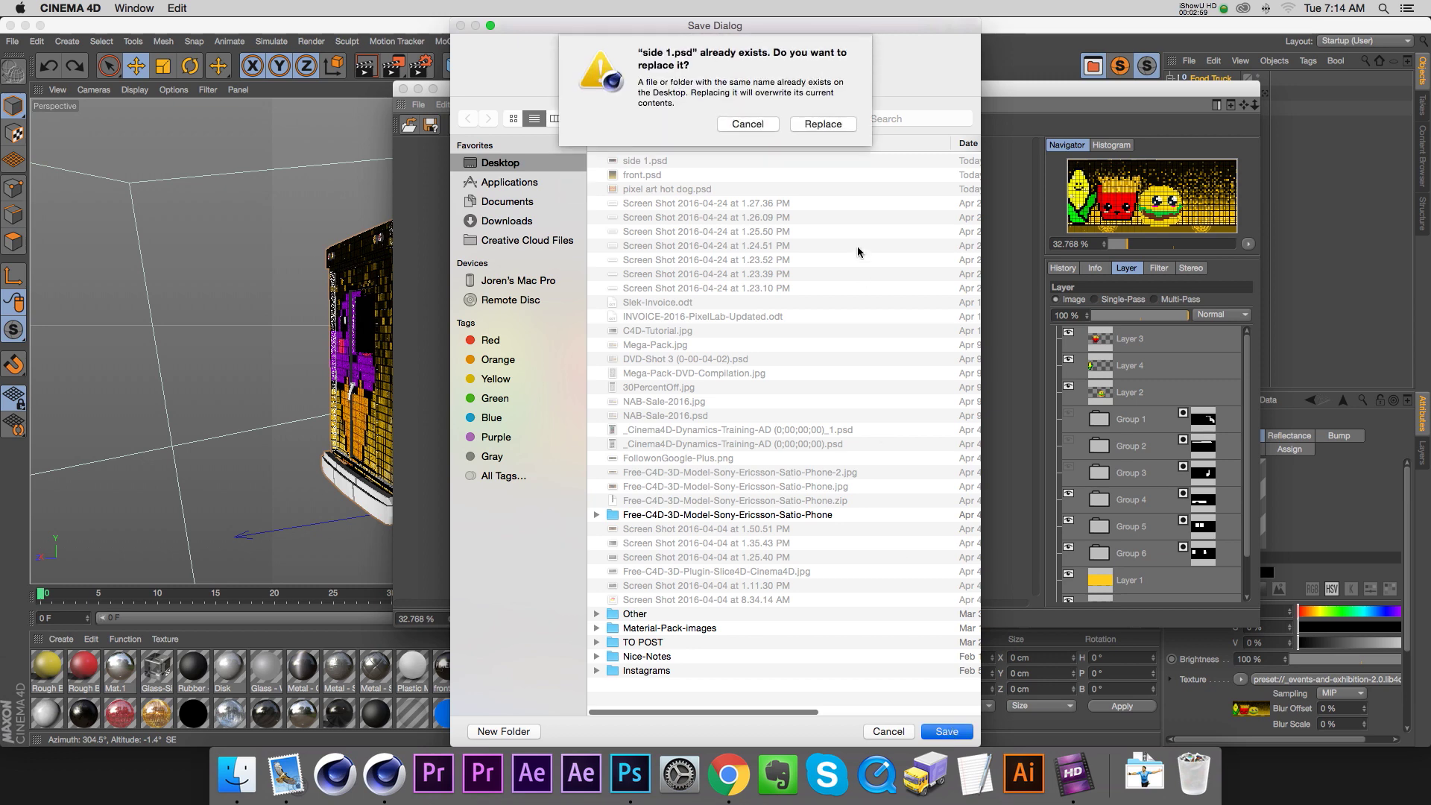
pyautogui.click(823, 124)
# Step: Switch to Finder and open side 1.psd from the Desktop in Photoshop, clearing the Properties panel off the artwork
pyautogui.click(237, 774)
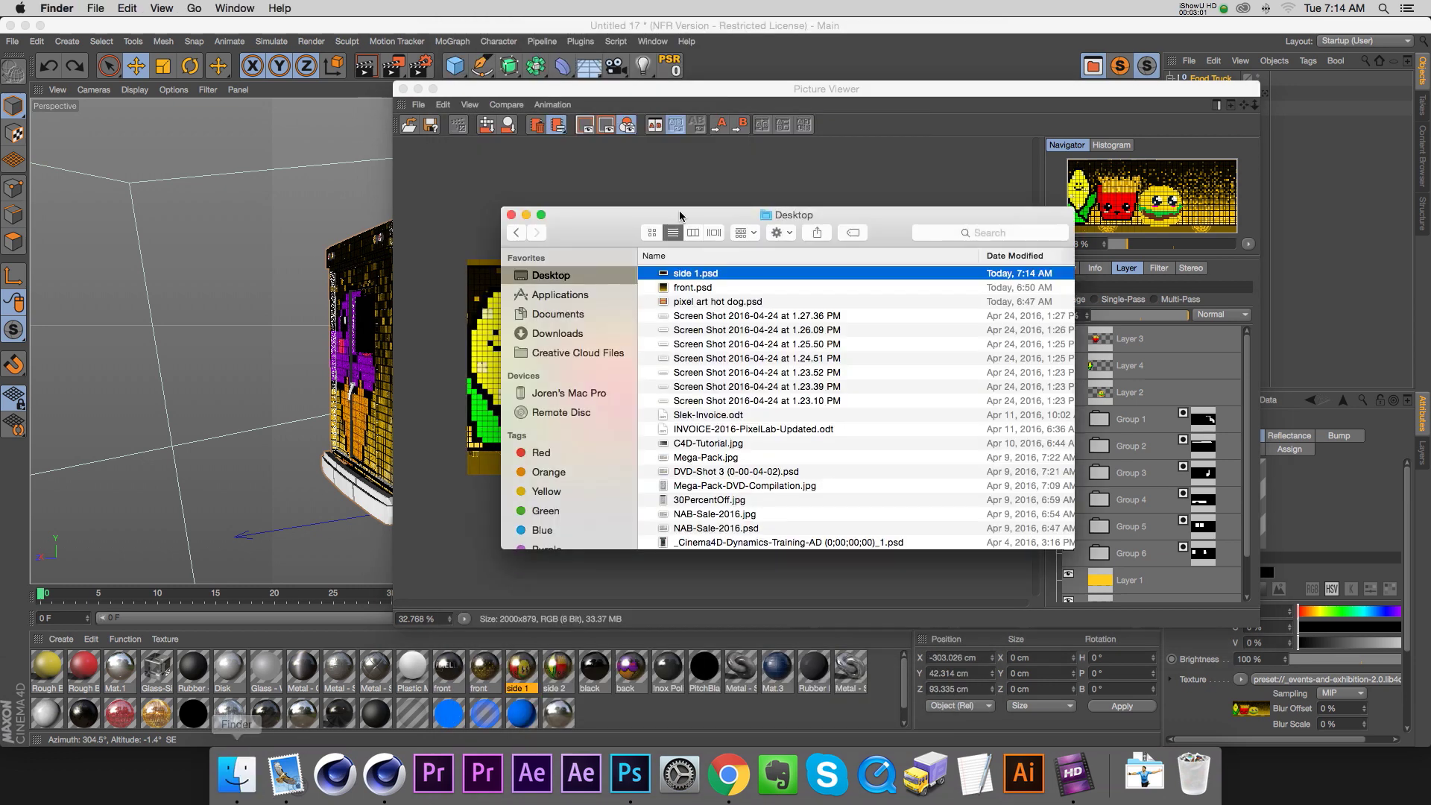
pyautogui.doubleClick(700, 275)
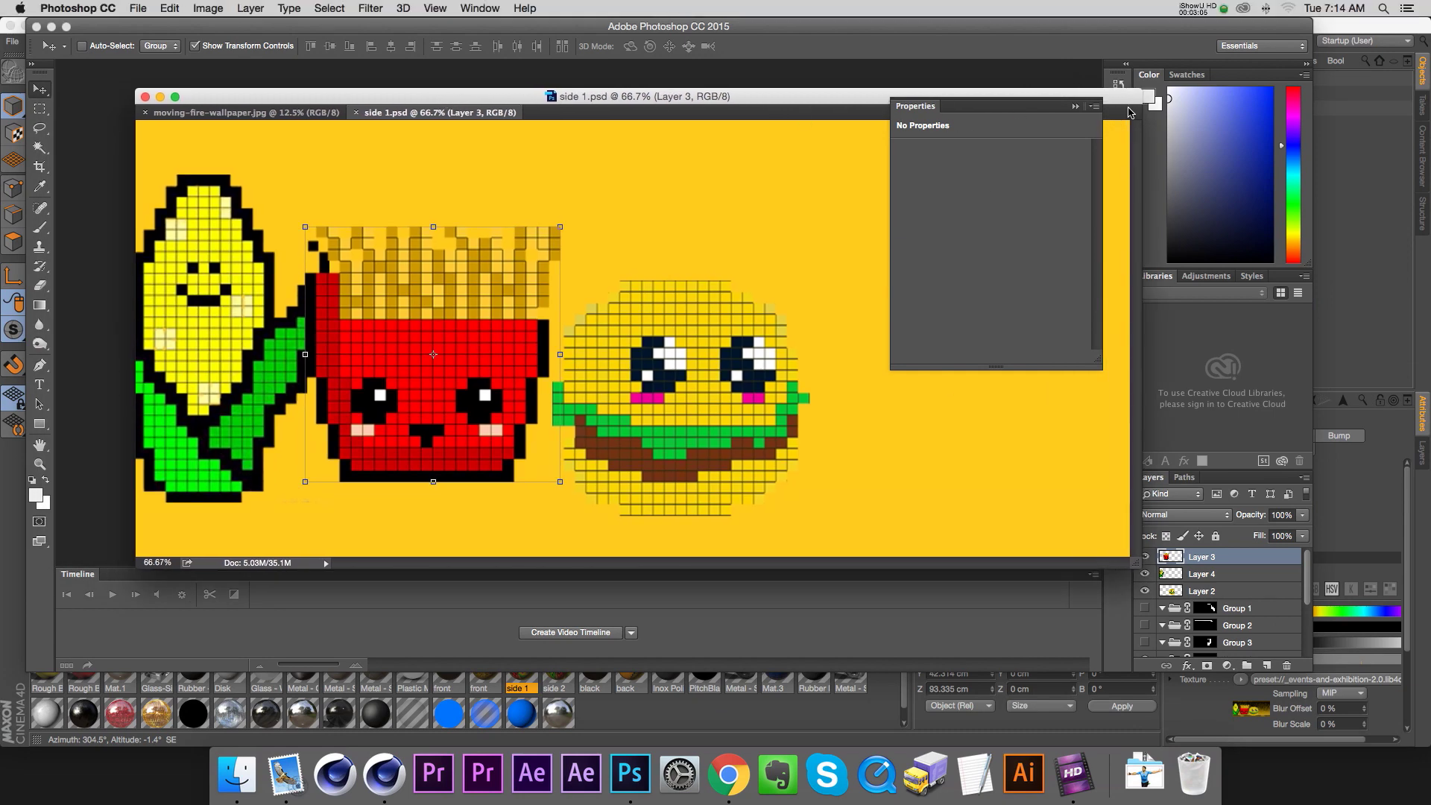
pyautogui.click(1094, 106)
pyautogui.click(1116, 109)
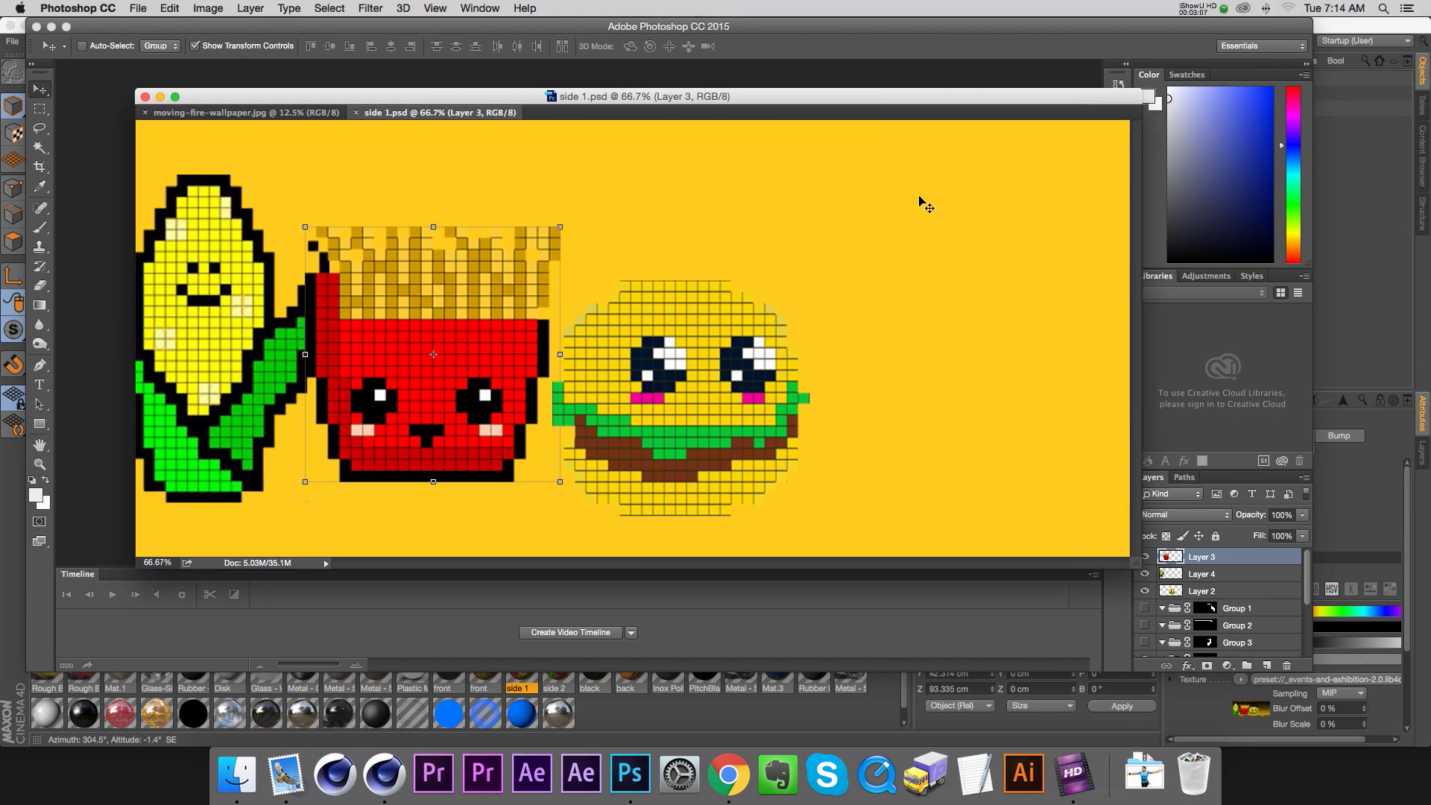
pyautogui.keyDown('alt'); pyautogui.scroll(-5, 553, 275); pyautogui.keyUp('alt')
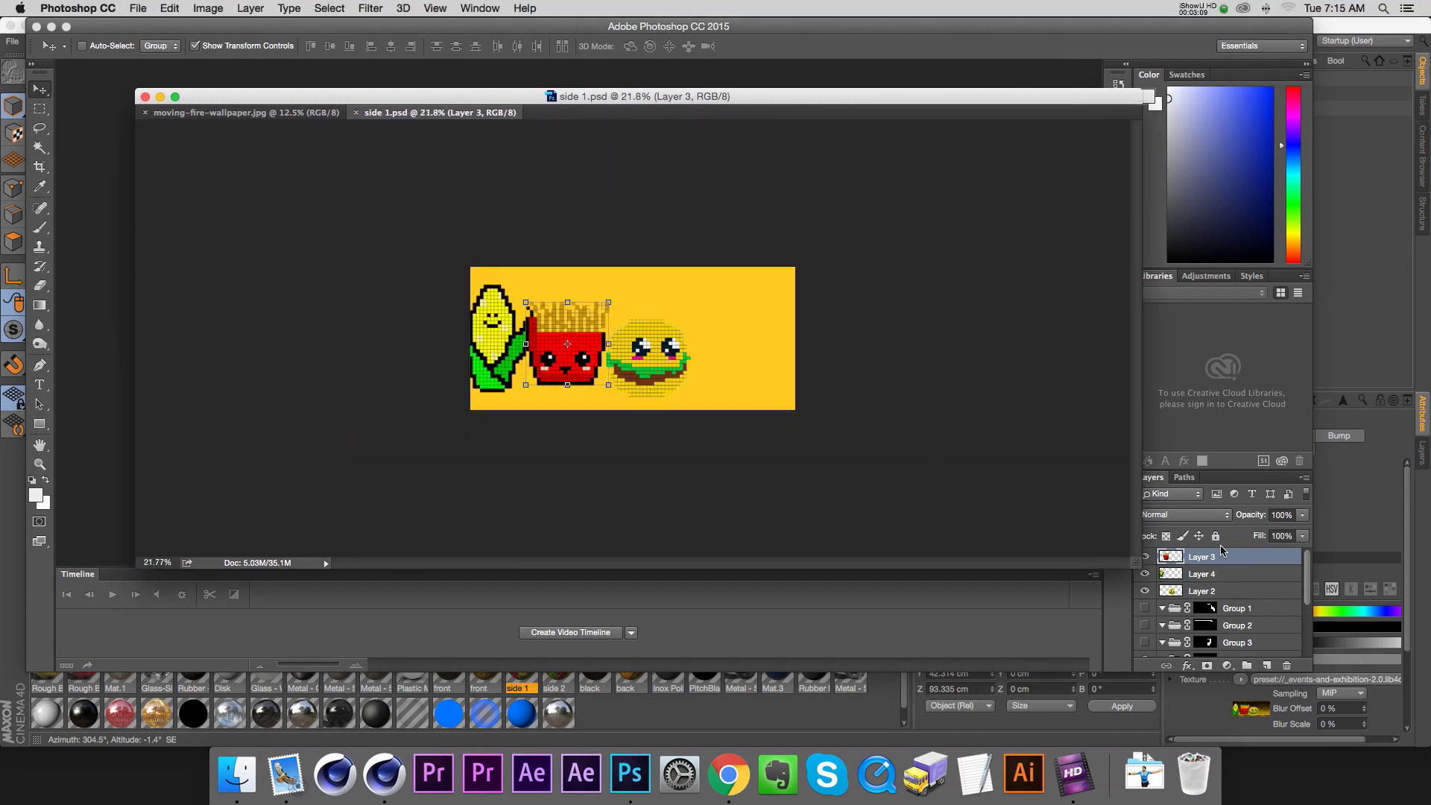
# Step: Hide Layer 3, Layer 4, Layer 2 and the group artwork in side 1.psd, leaving only the plain yellow background
pyautogui.moveTo(1307, 572)
pyautogui.mouseDown()
pyautogui.moveTo(1308, 626)
pyautogui.moveTo(1308, 560)
pyautogui.mouseUp()
pyautogui.click(1144, 557)
pyautogui.click(1145, 573)
pyautogui.click(1145, 591)
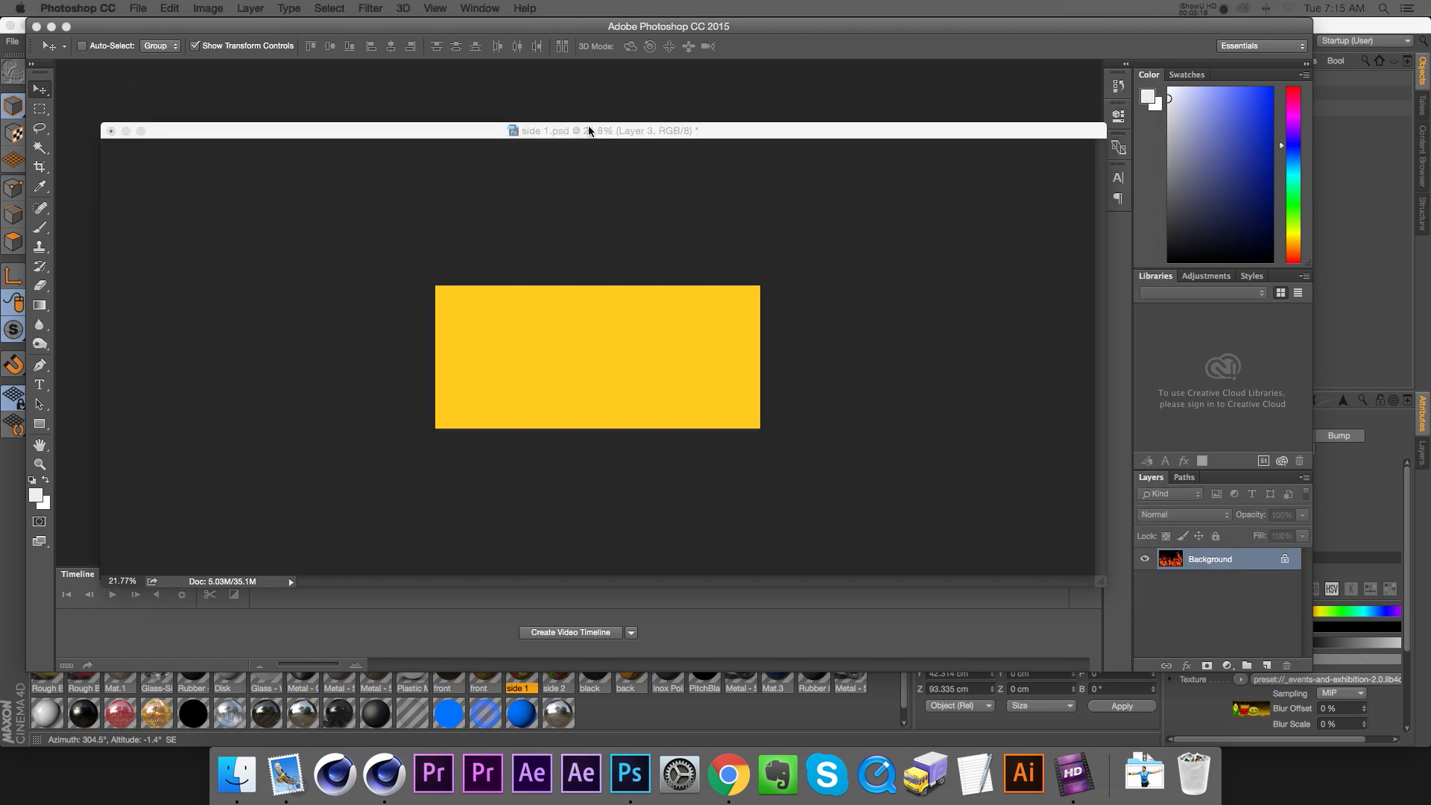
# Step: Float the side 1.psd document window and copy the moving-fire-wallpaper.jpg image into it as a new layer
pyautogui.moveTo(588, 131); pyautogui.dragTo(664, 99)
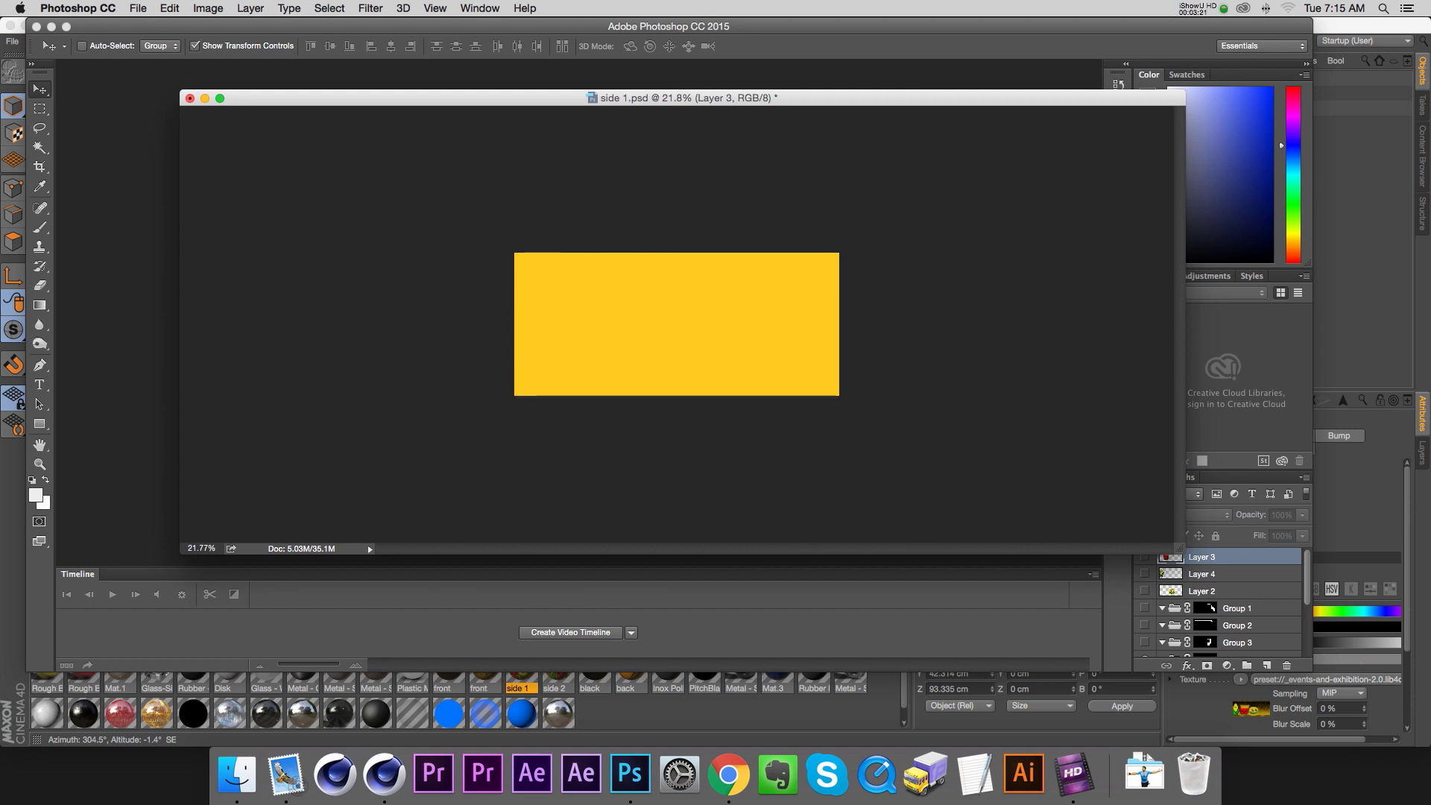
pyautogui.hotkey('ctrl', 'Tab')
pyautogui.moveTo(655, 291); pyautogui.dragTo(738, 317)
# Step: Scale the fire layer proportionally to about 36%, position it to cover the whole canvas, and save side 1.psd
pyautogui.press('super+0')
pyautogui.keyDown('shift'); pyautogui.moveTo(379, 123); pyautogui.dragTo(691, 316); pyautogui.keyUp('shift')
pyautogui.moveTo(730, 380); pyautogui.dragTo(592, 293)
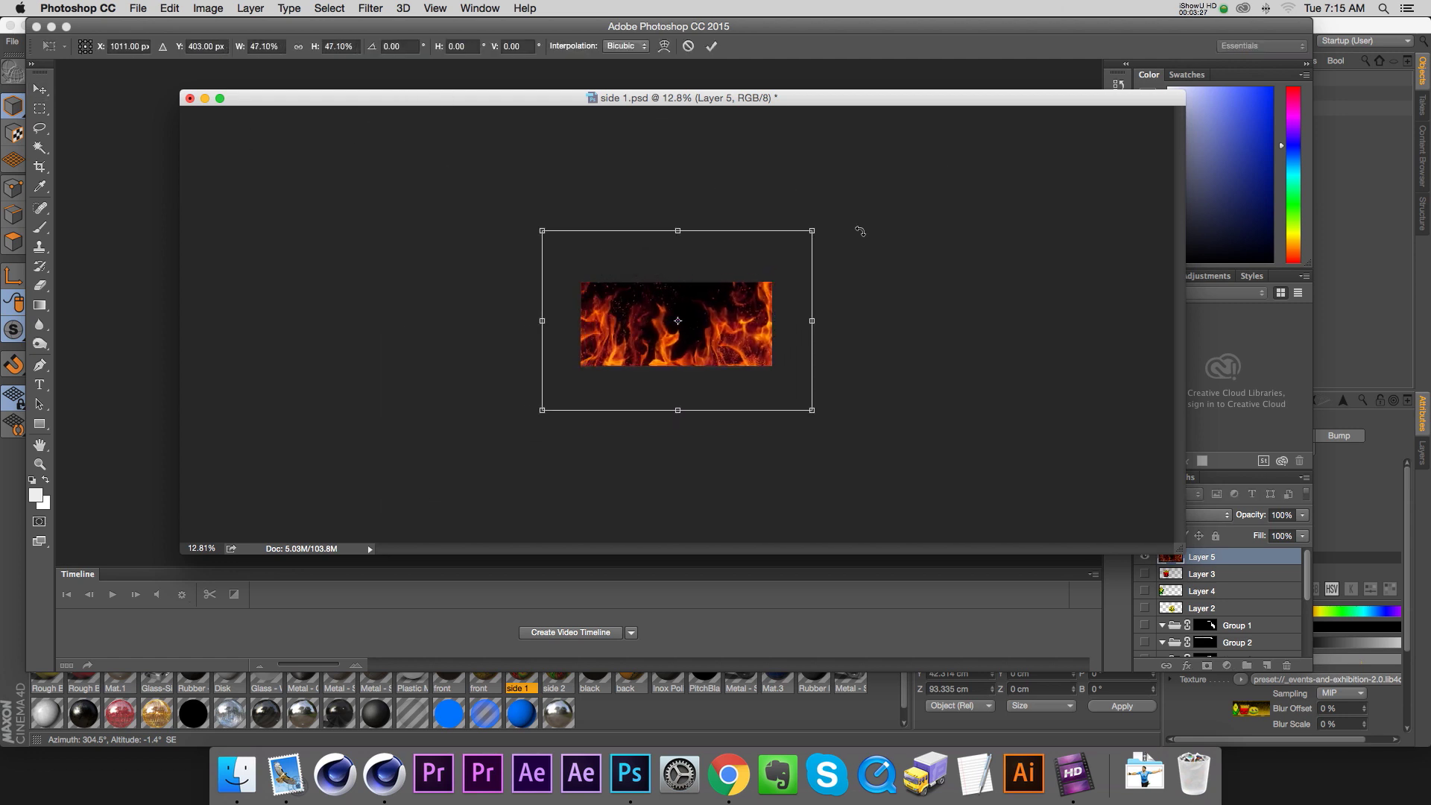
pyautogui.keyDown('shift'); pyautogui.moveTo(813, 230); pyautogui.dragTo(789, 244); pyautogui.keyUp('shift')
pyautogui.keyDown('shift'); pyautogui.moveTo(537, 246); pyautogui.dragTo(576, 266); pyautogui.keyUp('shift')
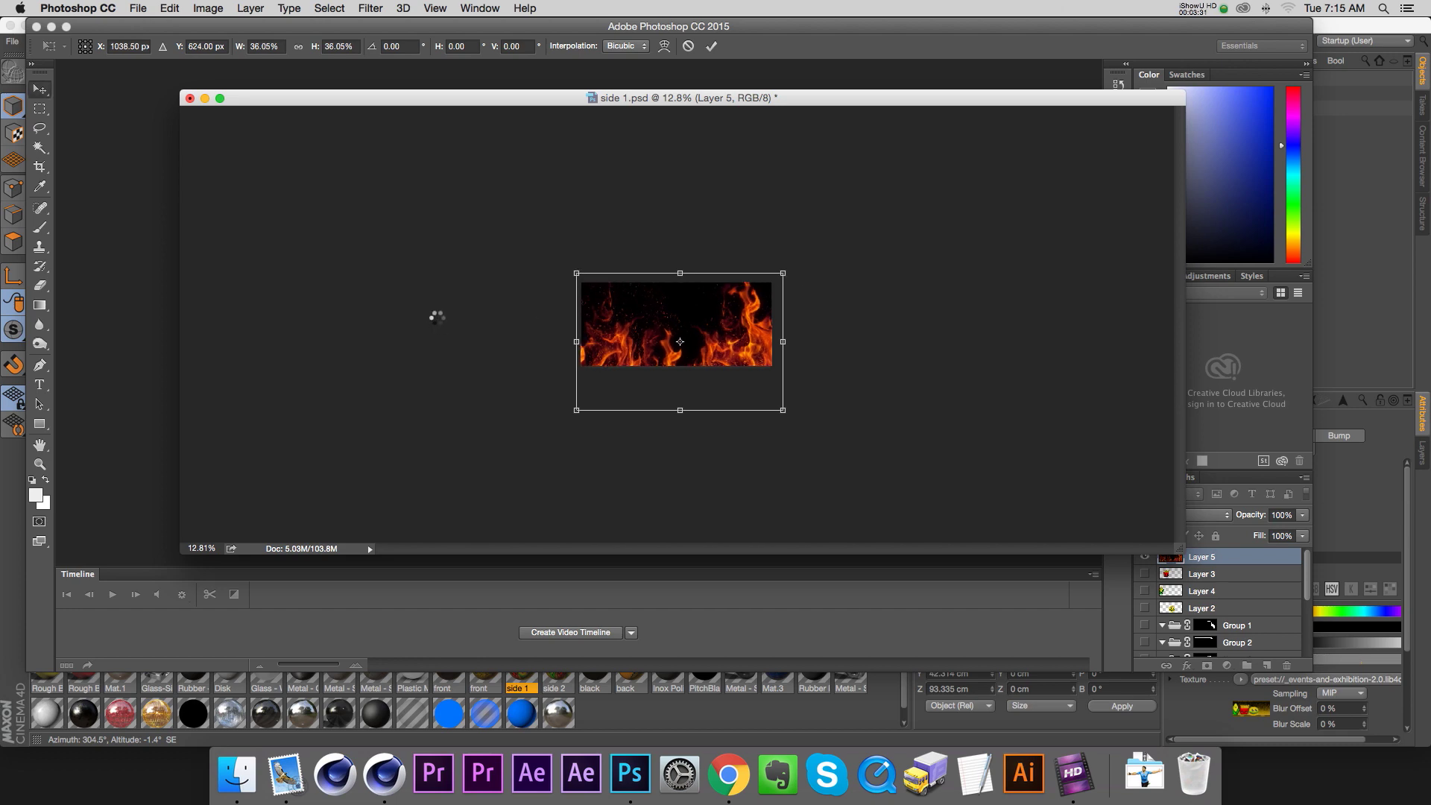
pyautogui.press('Return')
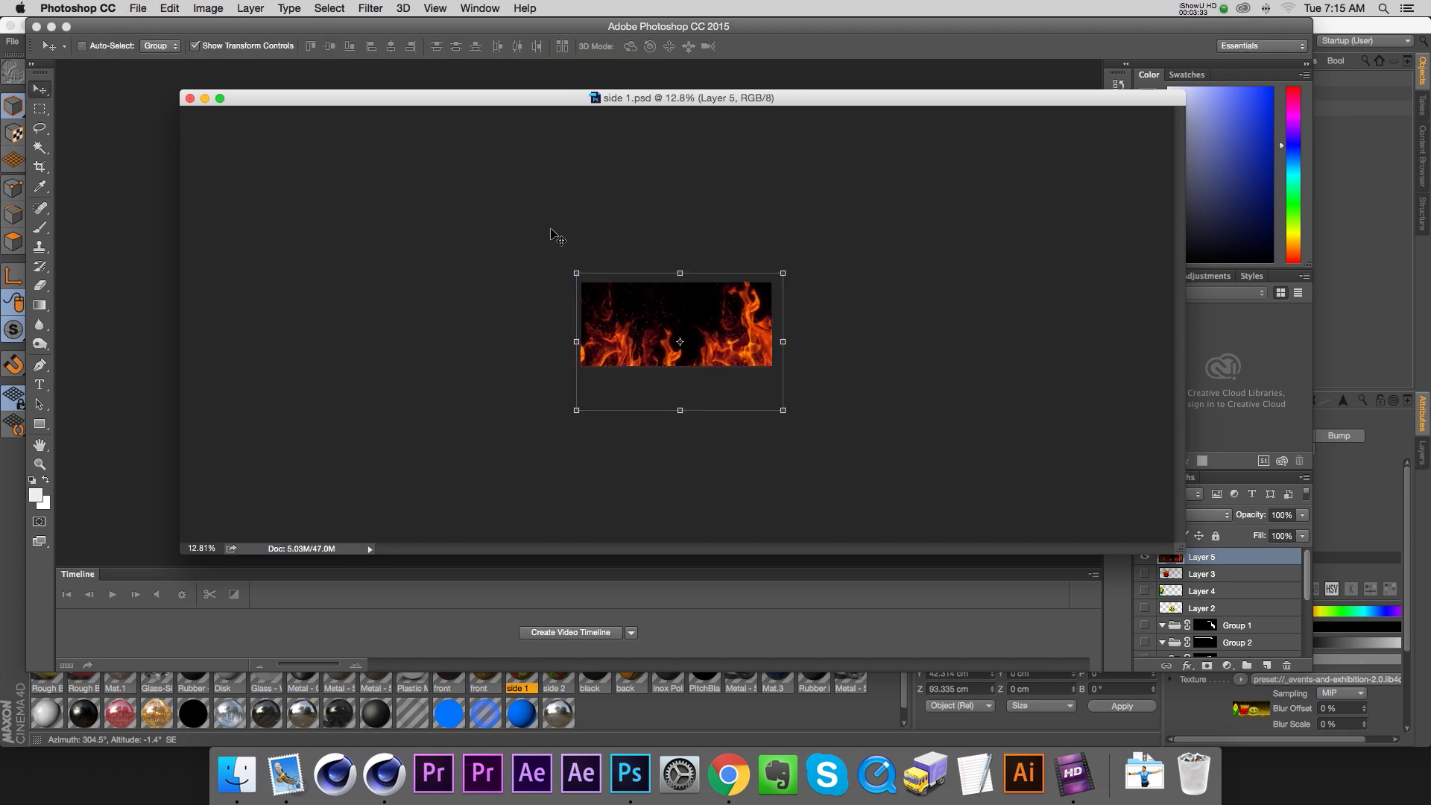
# Step: Switch to Cinema 4D, close the Picture Viewer and reload the side 1 material's color texture
pyautogui.click(652, 714)
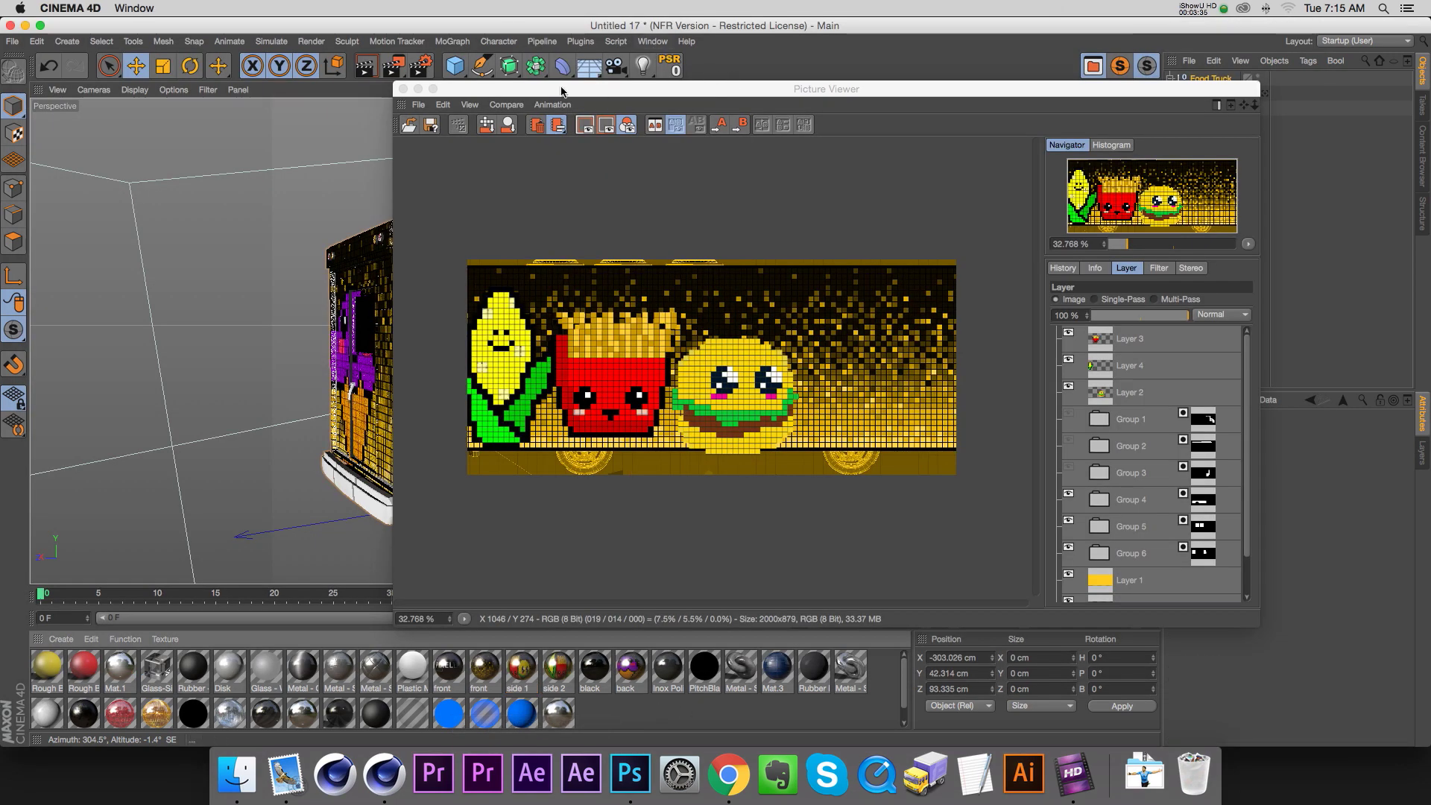
pyautogui.click(403, 89)
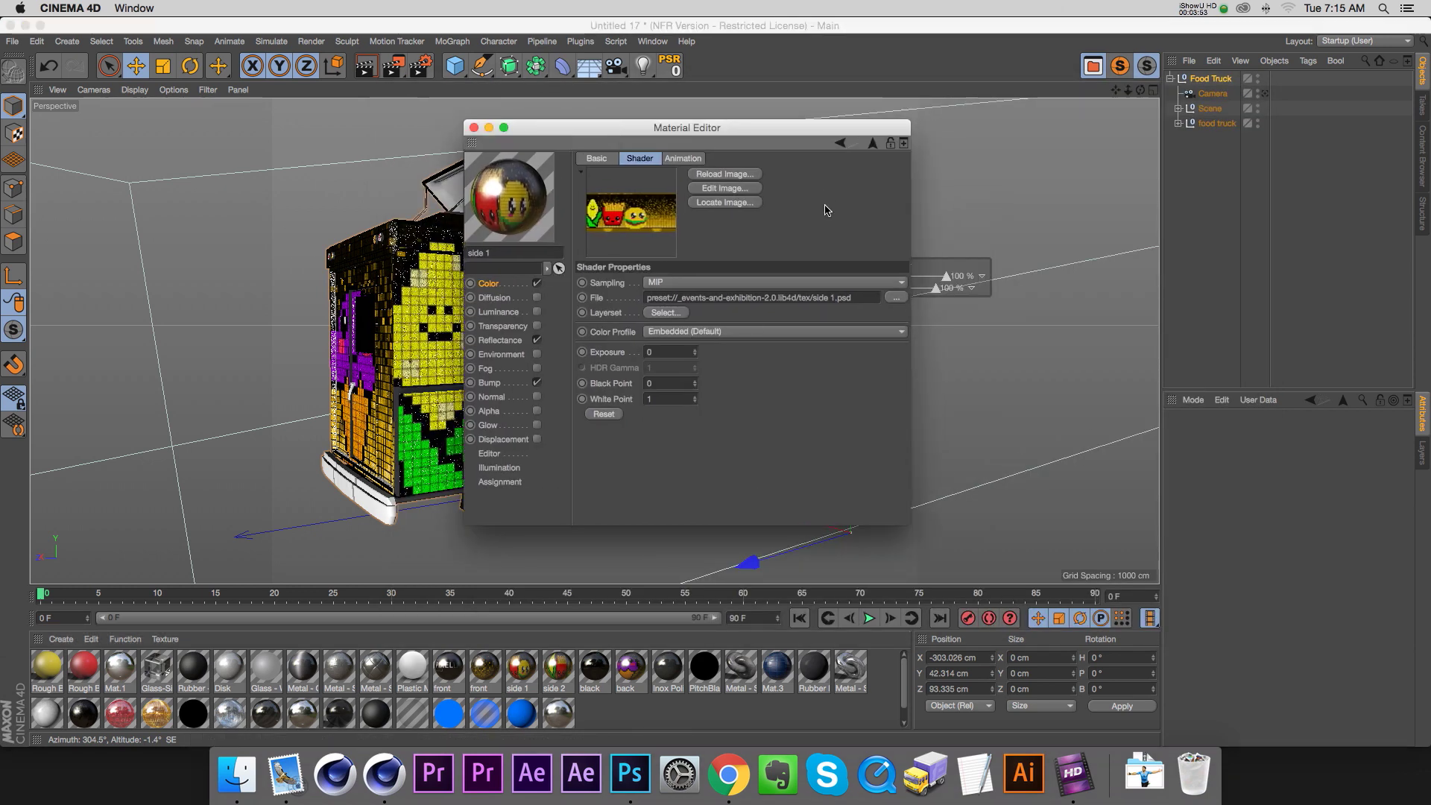
pyautogui.click(709, 174)
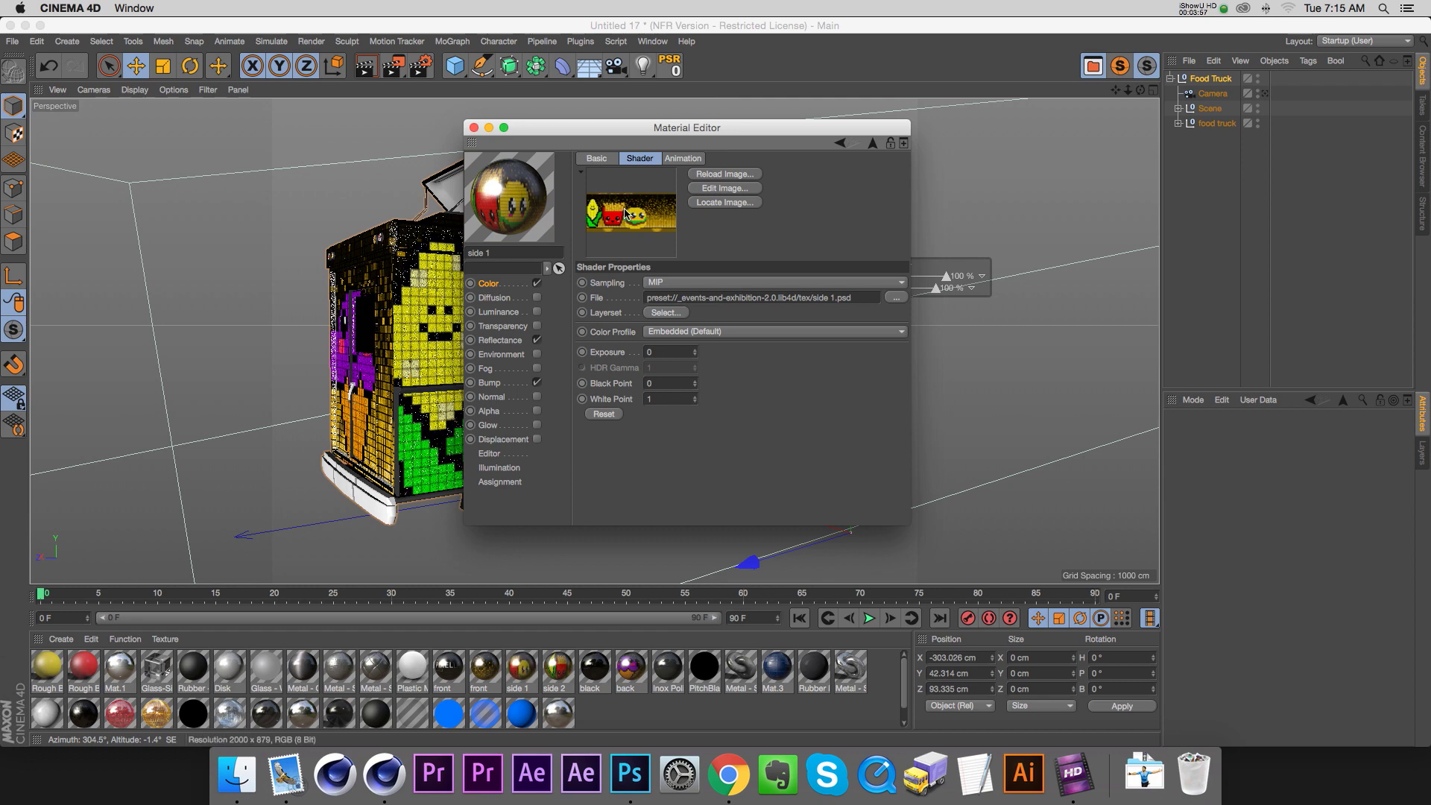
# Step: Replace the side 1 material's color texture file with the edited side 1.psd from the Desktop
pyautogui.click(895, 298)
pyautogui.click(504, 94)
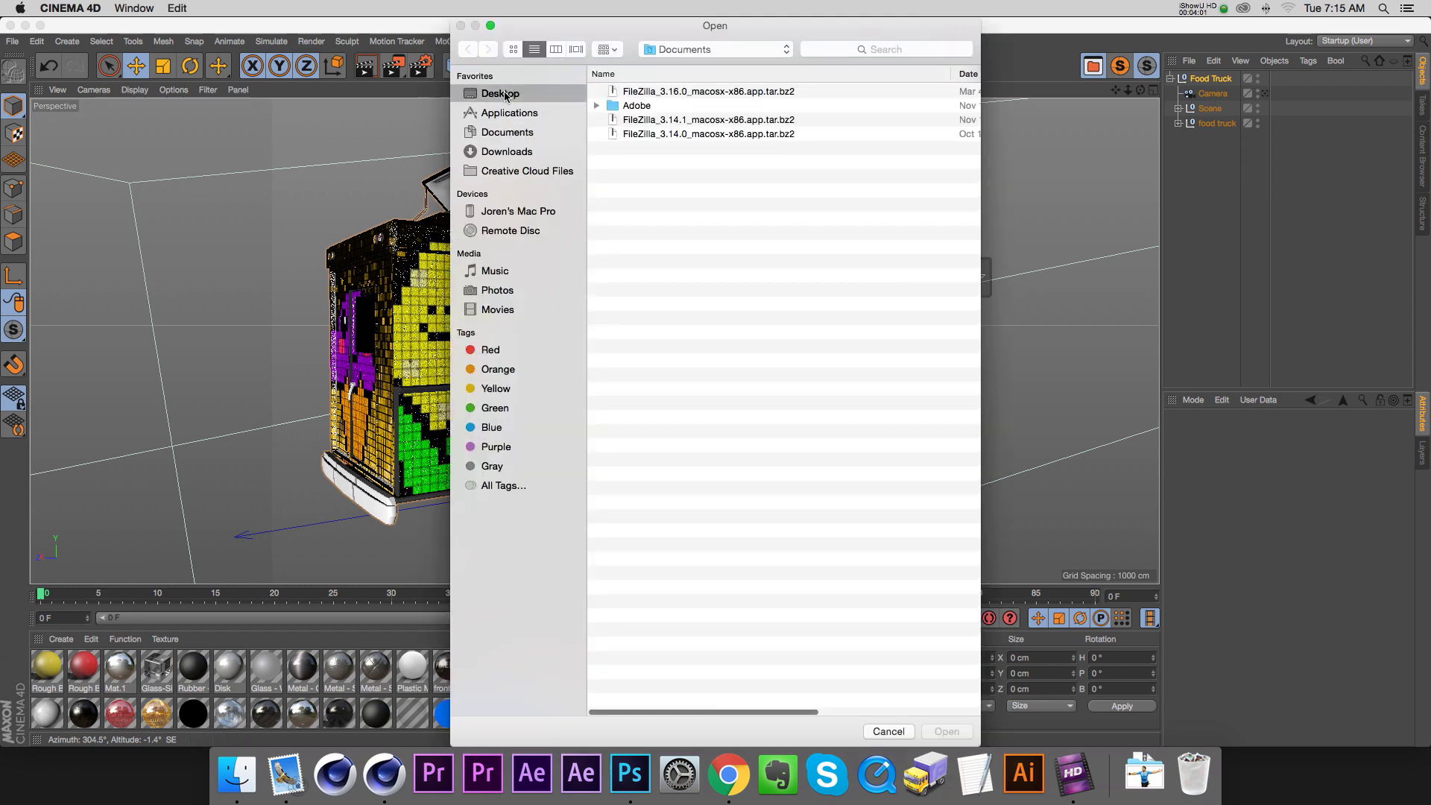
pyautogui.doubleClick(648, 91)
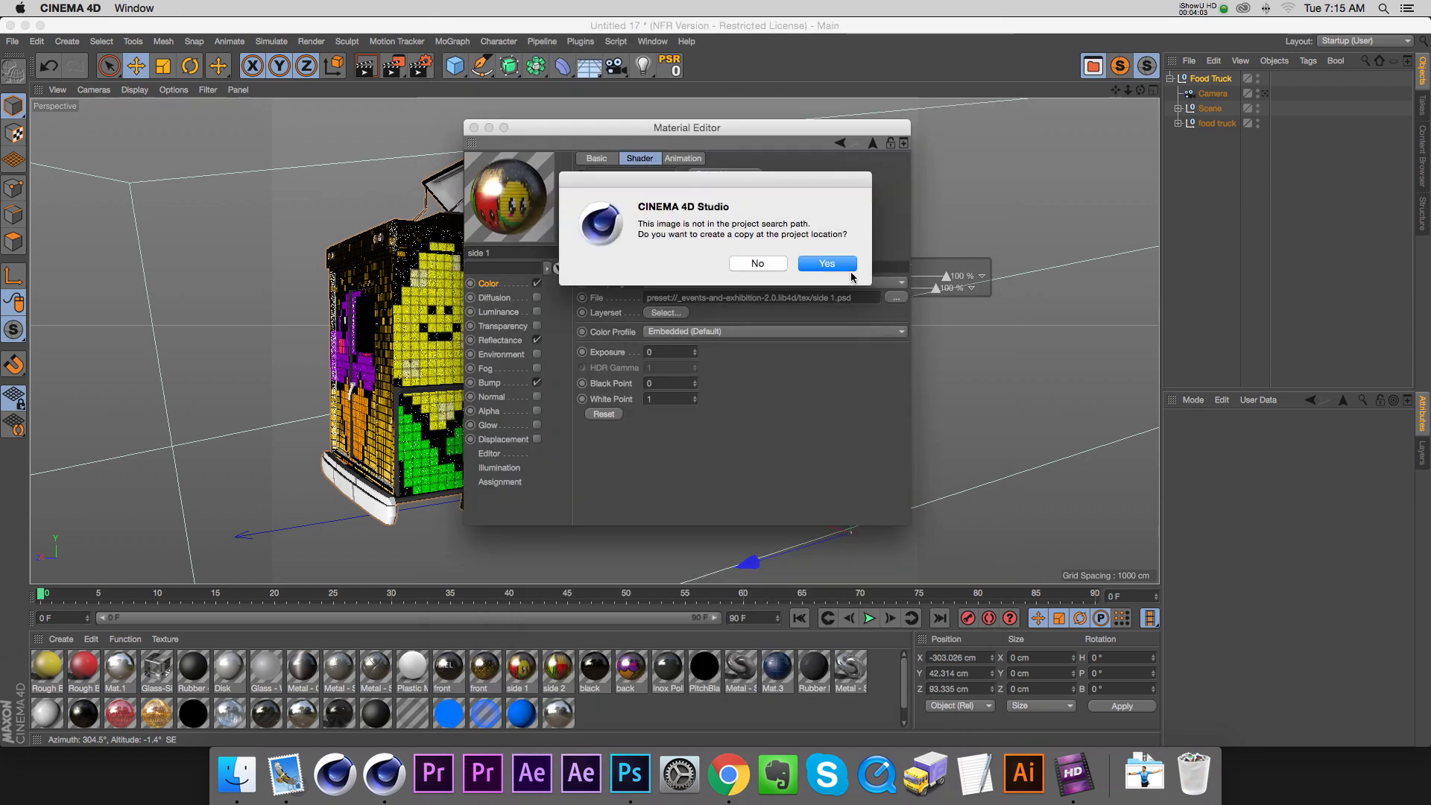
pyautogui.click(842, 264)
# Step: Turn off the Reflectance and Bump channels of the side 1 material and close the Material Editor
pyautogui.moveTo(538, 133); pyautogui.dragTo(1014, 121)
pyautogui.click(1013, 329)
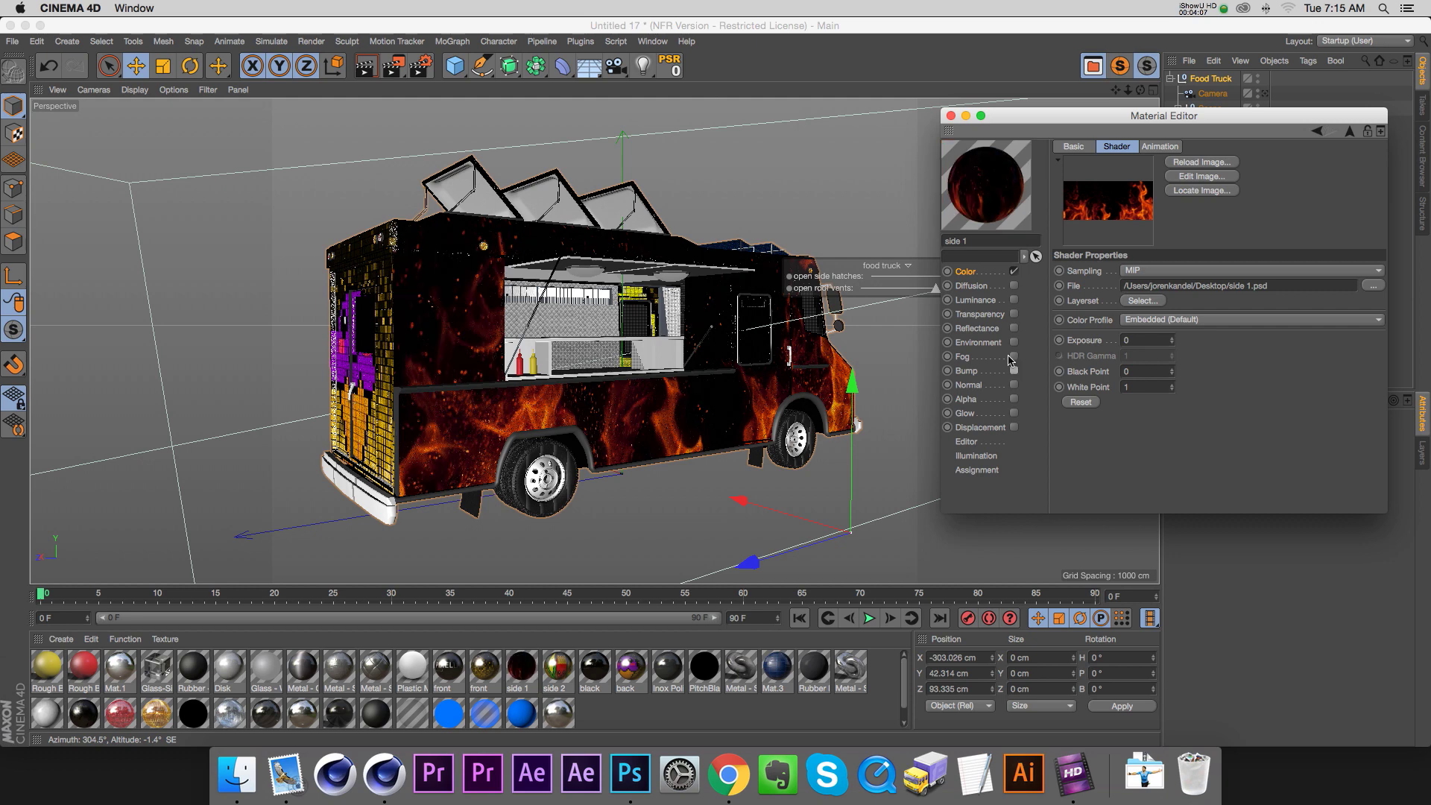
pyautogui.click(951, 116)
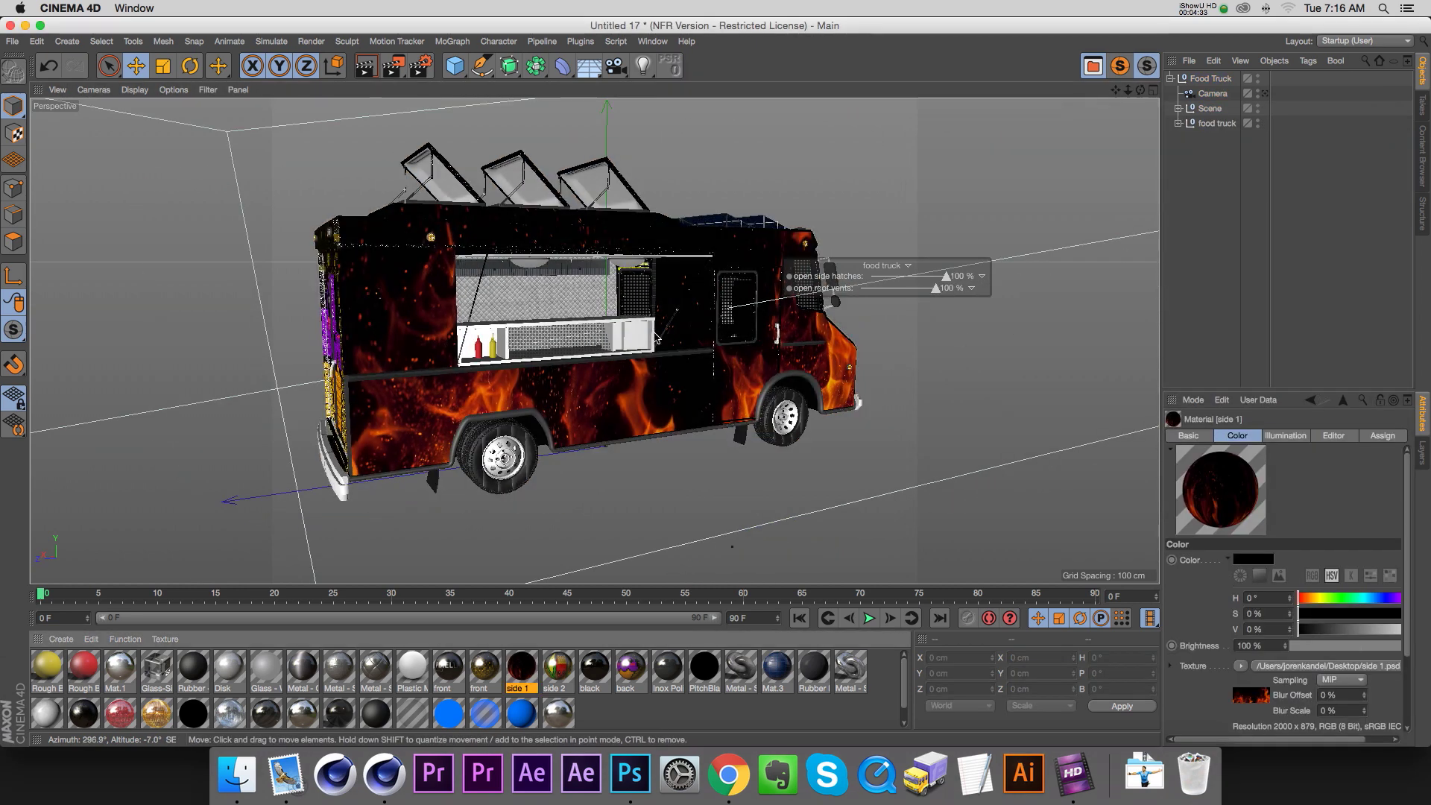
# Step: Examine the fire artwork on the truck's side from several angles and review the side 1 material's texture settings
pyautogui.keyDown('alt'); pyautogui.moveTo(455, 324); pyautogui.dragTo(548, 313); pyautogui.keyUp('alt')
pyautogui.keyDown('alt'); pyautogui.moveTo(715, 327); pyautogui.dragTo(857, 324); pyautogui.keyUp('alt')
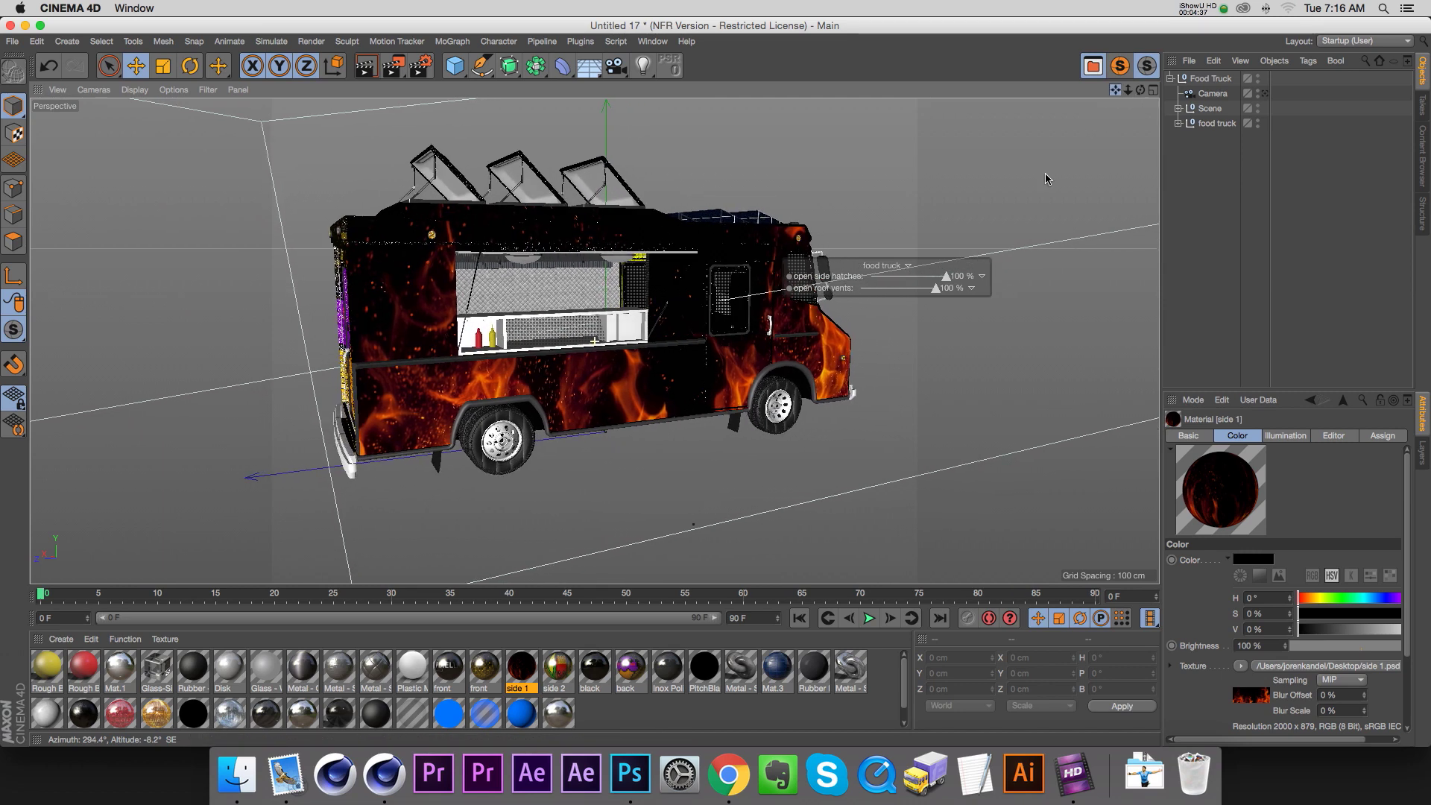
pyautogui.doubleClick(521, 666)
pyautogui.moveTo(408, 132); pyautogui.dragTo(832, 154)
pyautogui.click(841, 335)
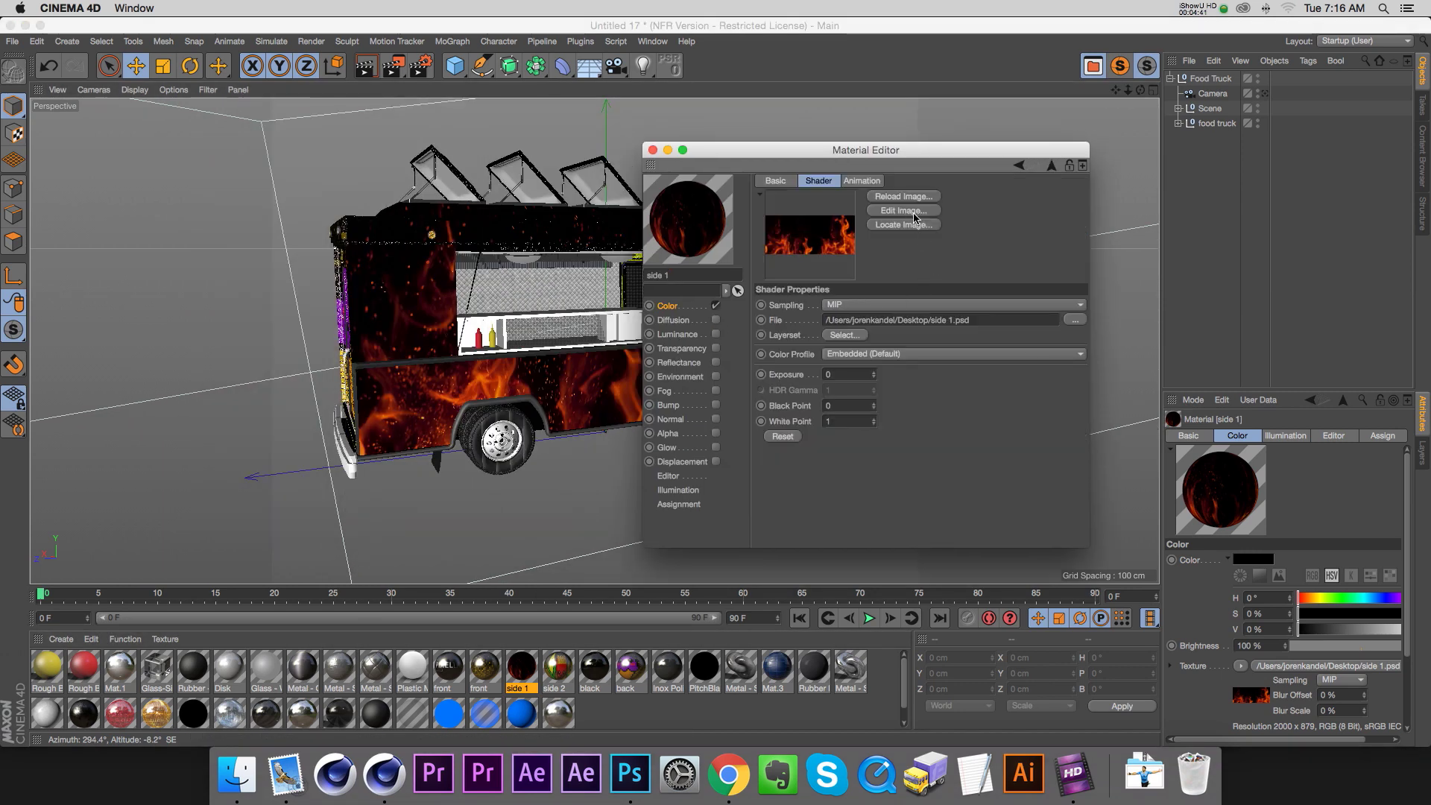
pyautogui.click(652, 150)
pyautogui.keyDown('alt'); pyautogui.moveTo(762, 266); pyautogui.dragTo(789, 314); pyautogui.keyUp('alt')
pyautogui.keyDown('alt'); pyautogui.moveTo(640, 326); pyautogui.dragTo(569, 319); pyautogui.keyUp('alt')
pyautogui.moveTo(1131, 91); pyautogui.dragTo(1124, 93)
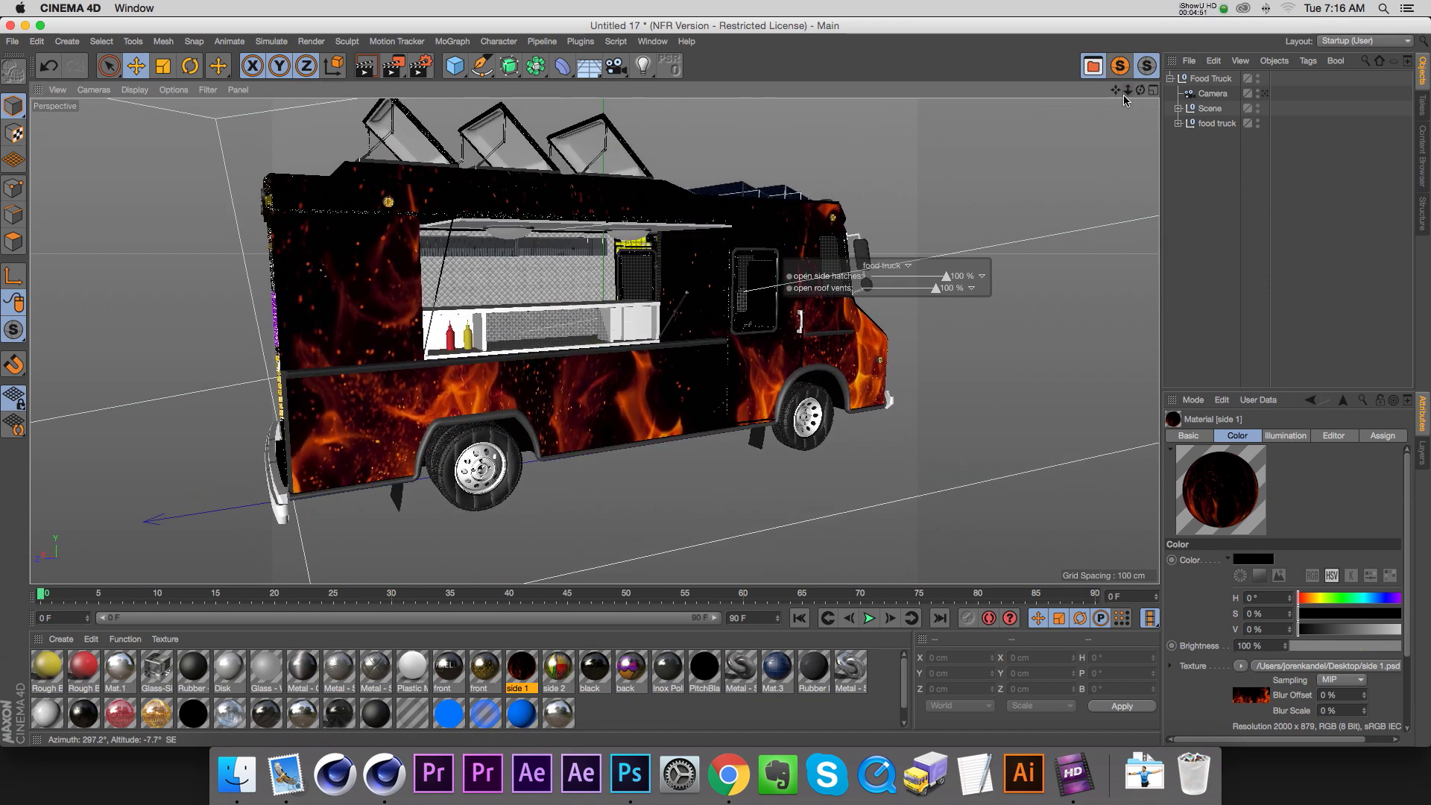